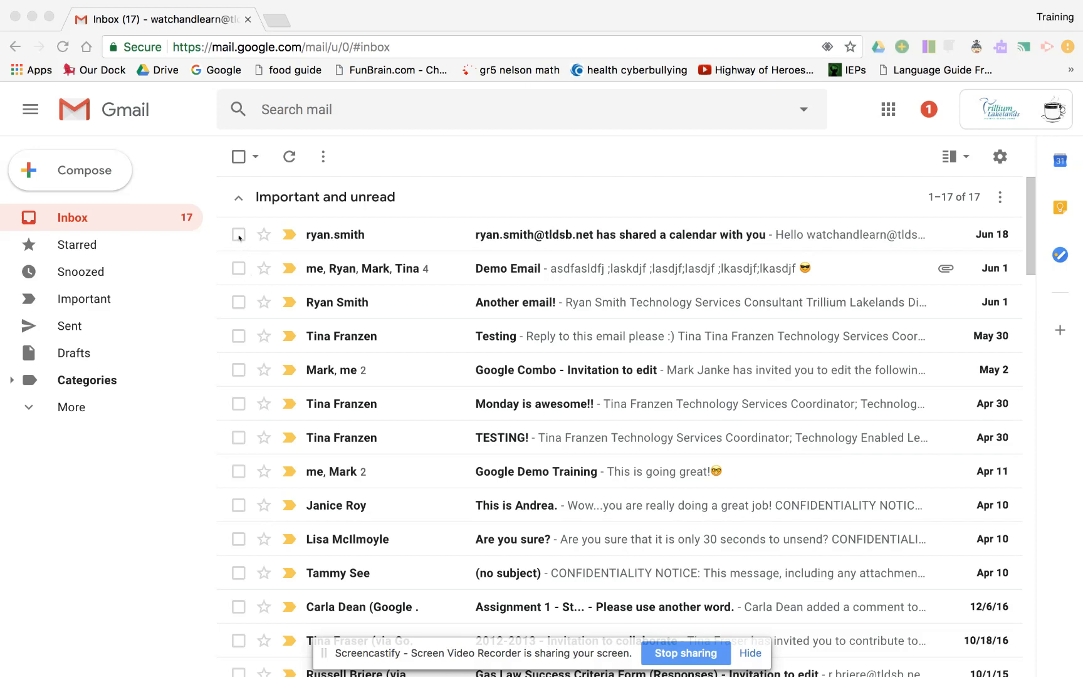
Create a label bearing the sender's name and apply it to the calendar-sharing email
click(238, 235)
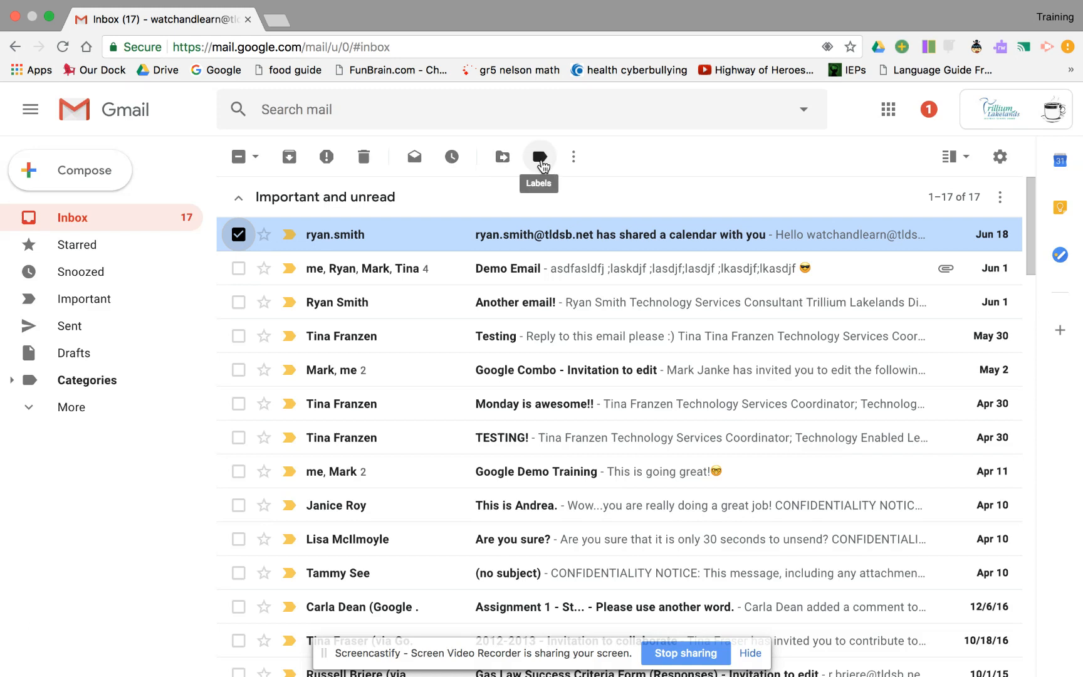
click(540, 160)
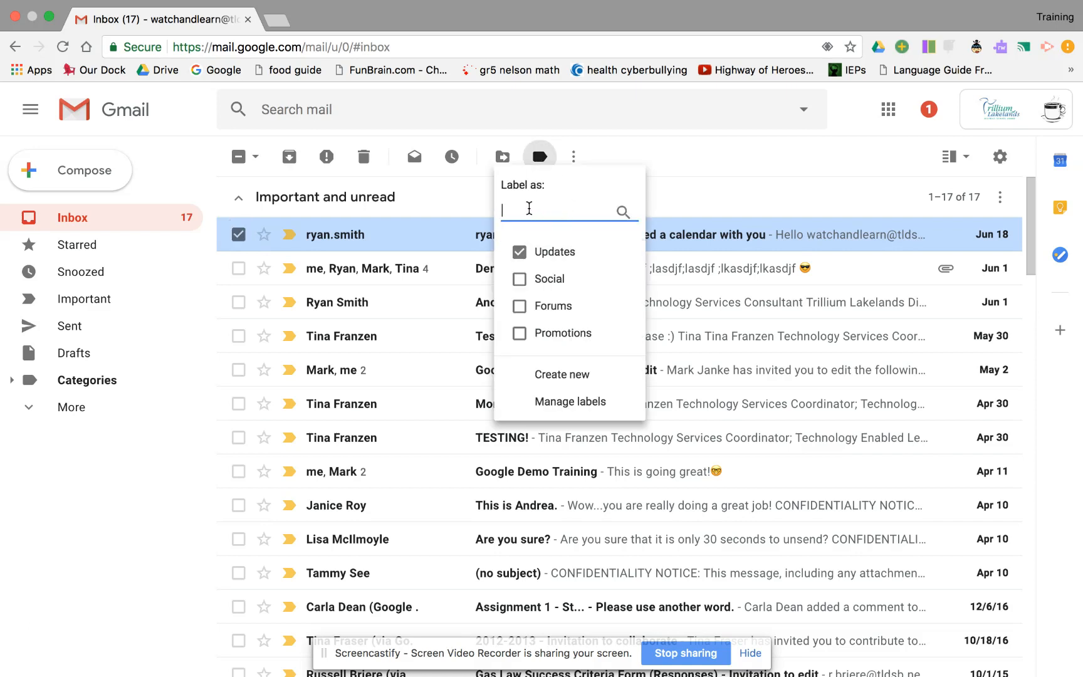
click(579, 383)
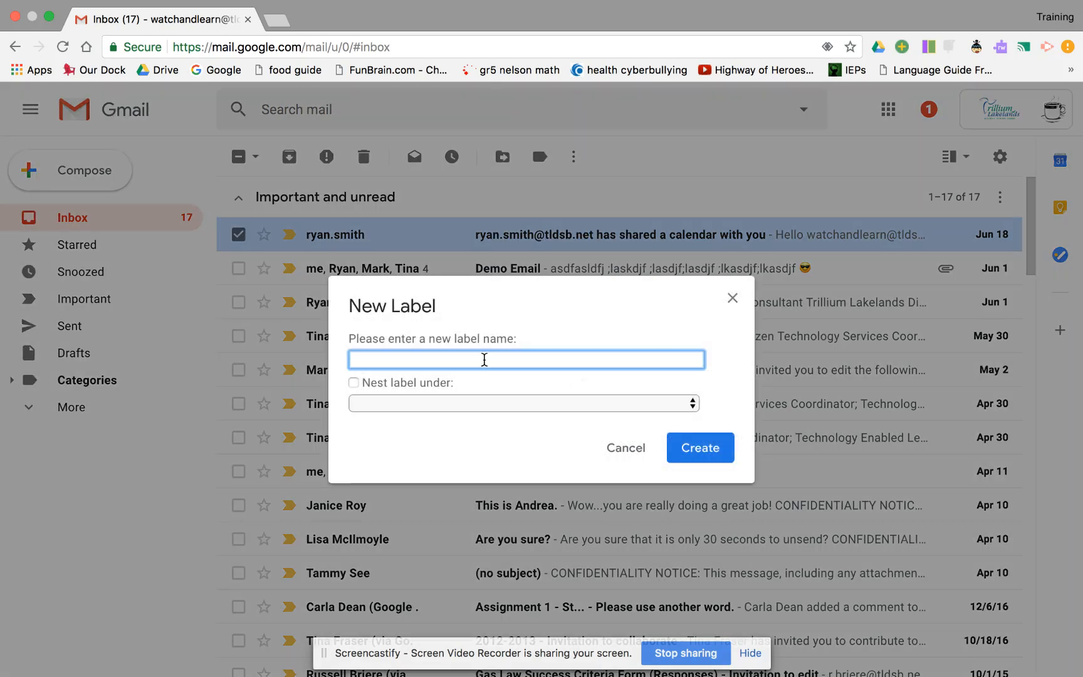
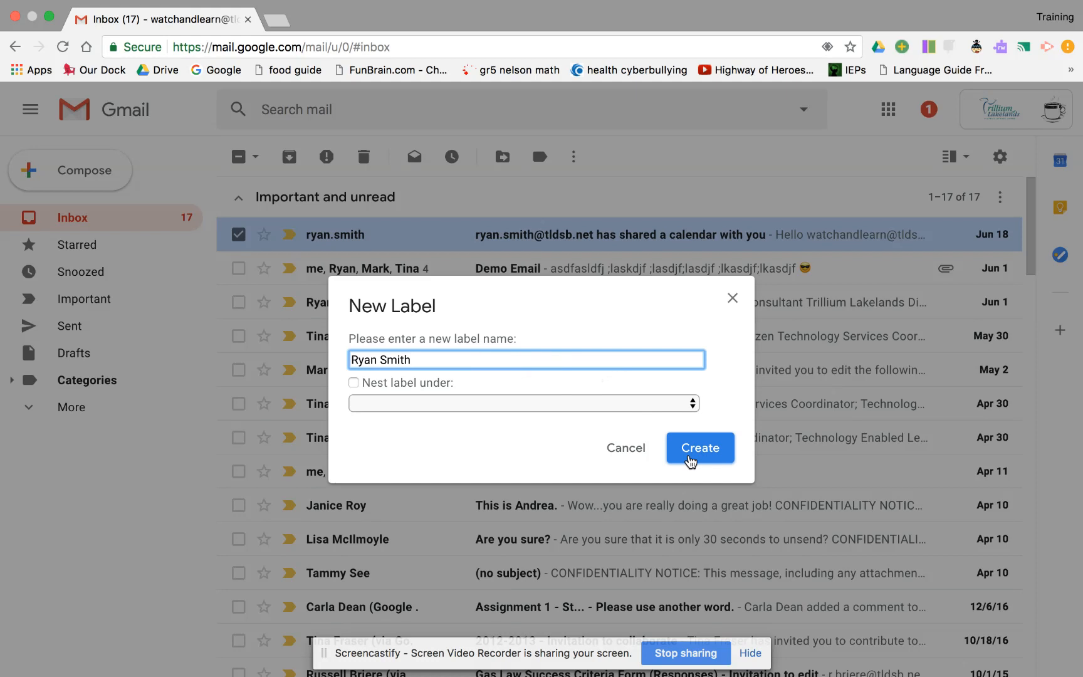
click(690, 461)
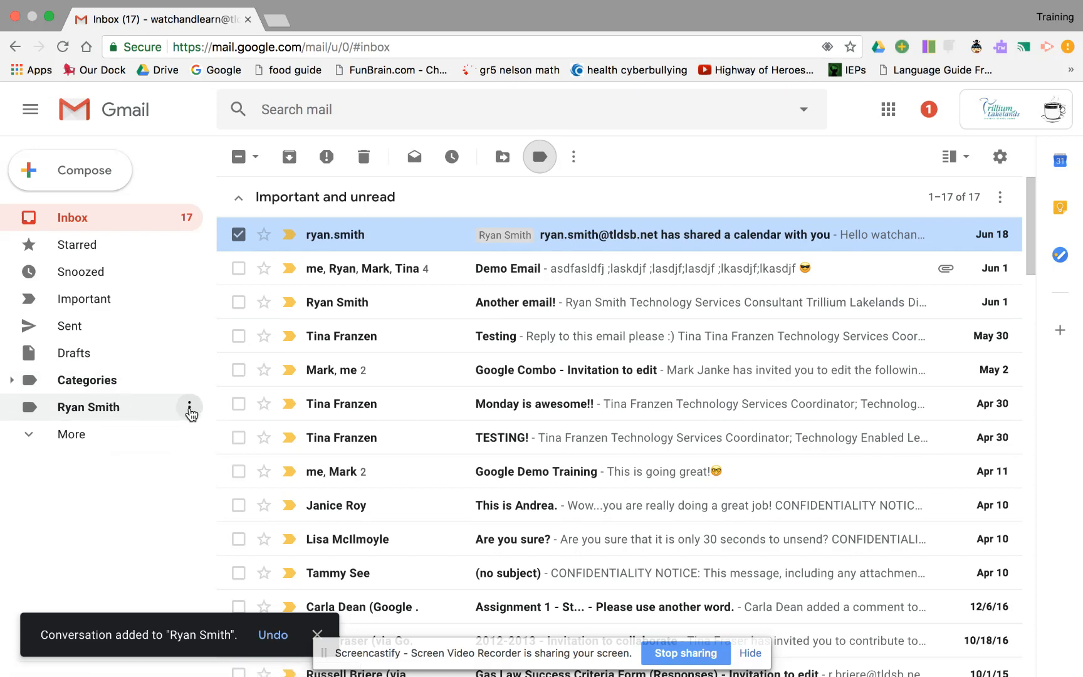
Set the sender-named label's colour to orange, then deselect the calendar-sharing email
click(190, 414)
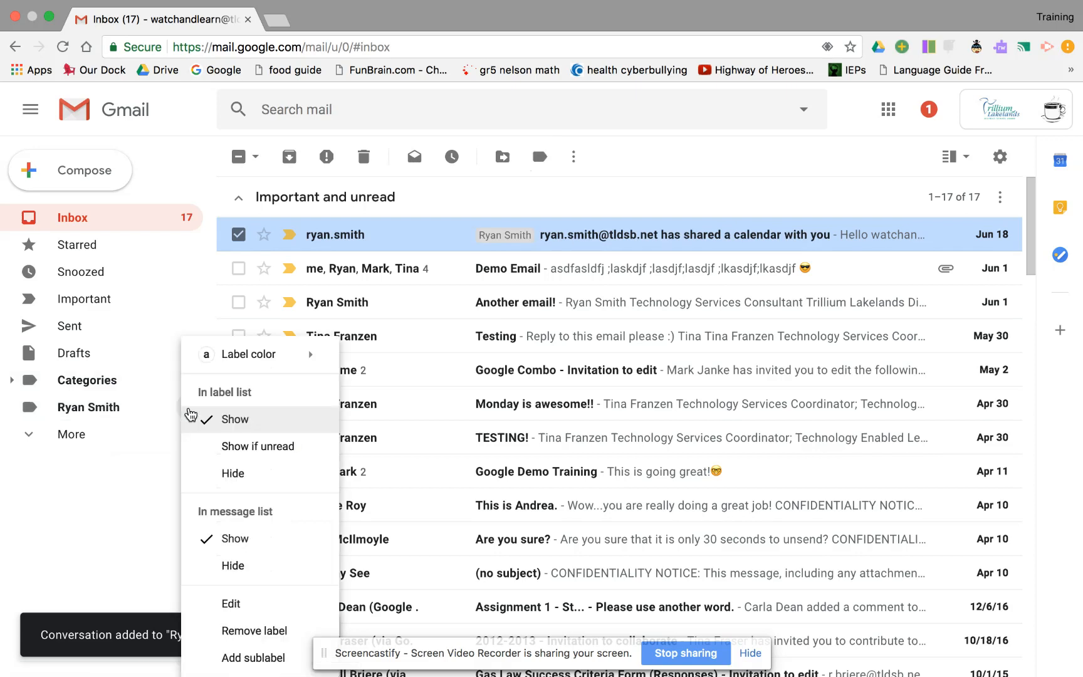
mouse_move(275, 363)
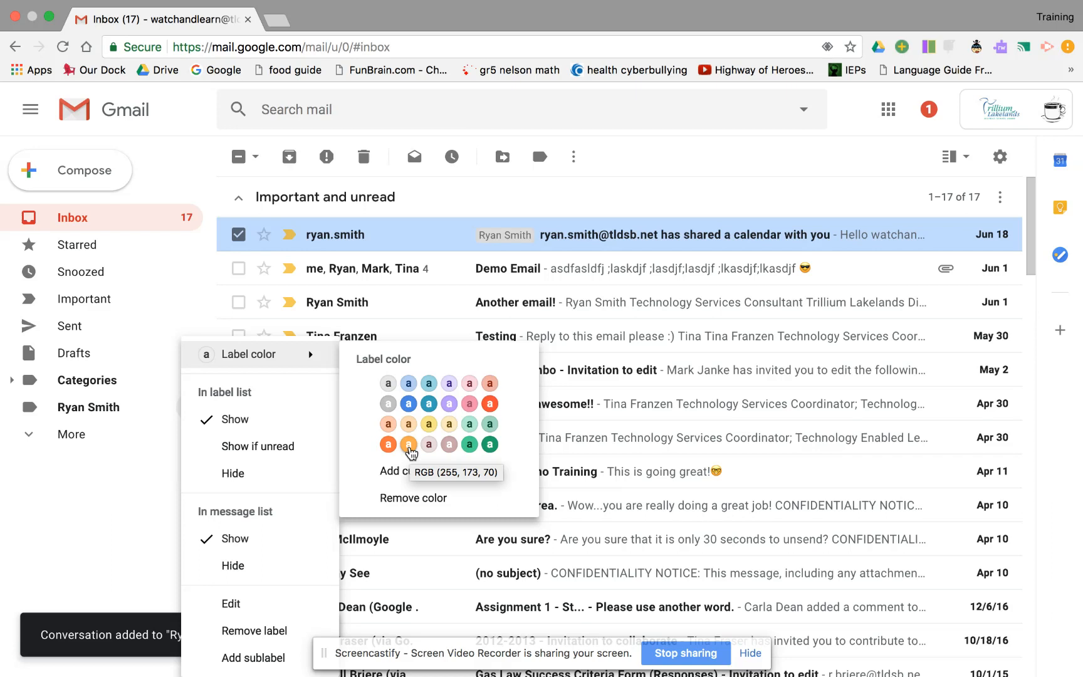
click(409, 445)
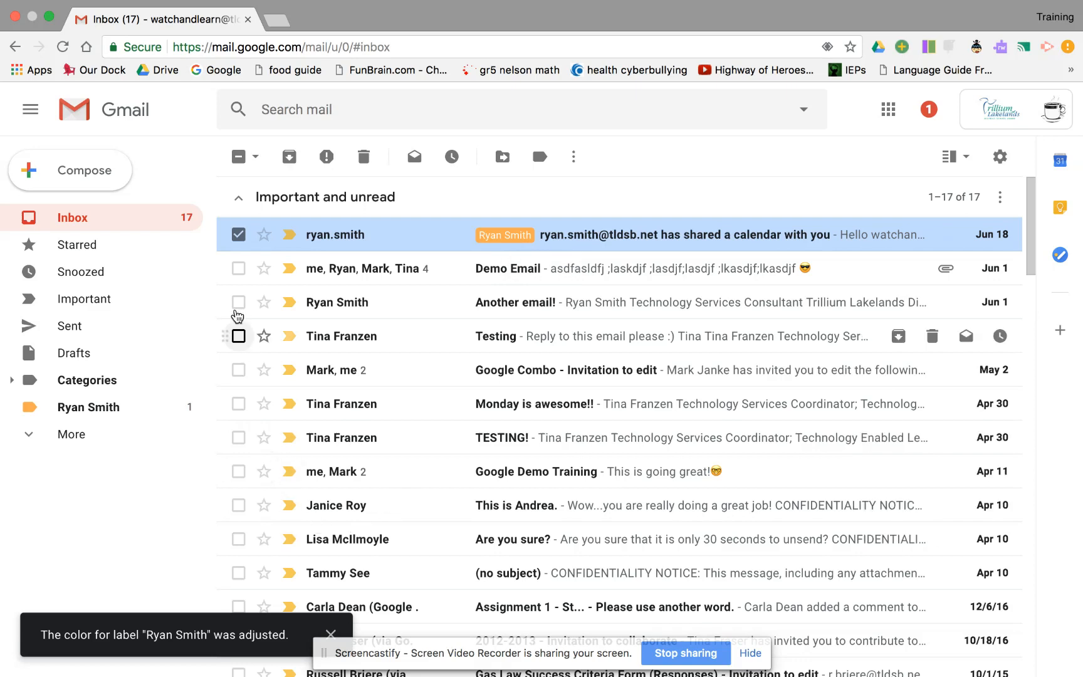
click(238, 235)
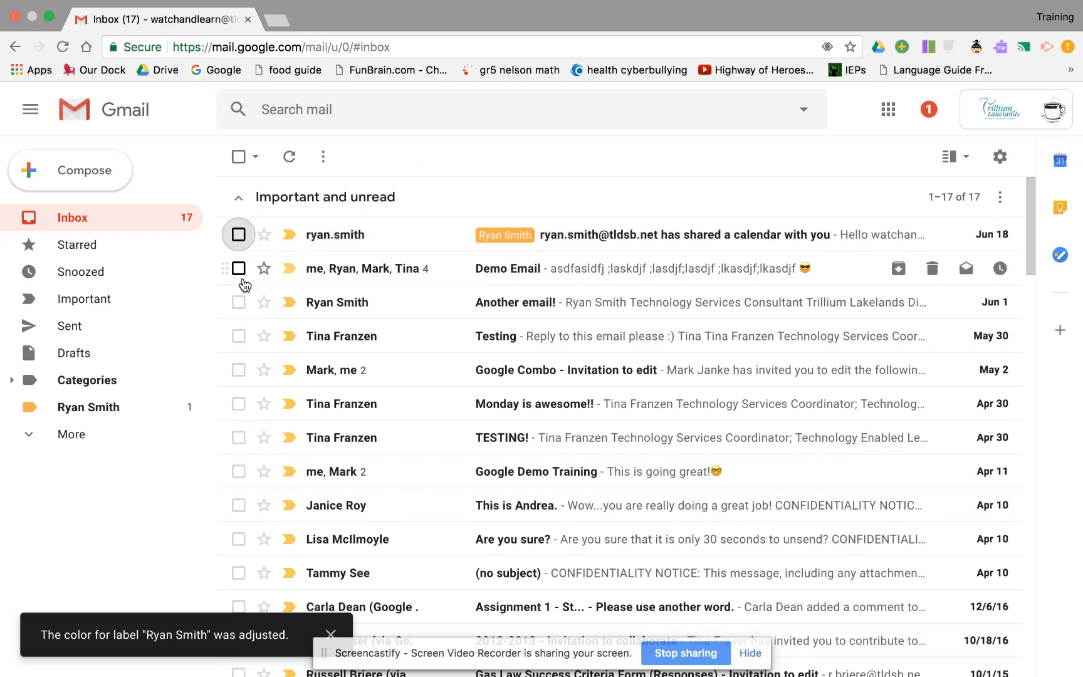
Apply the orange sender label to Another email!, Google Combo and Google Demo Training
click(239, 303)
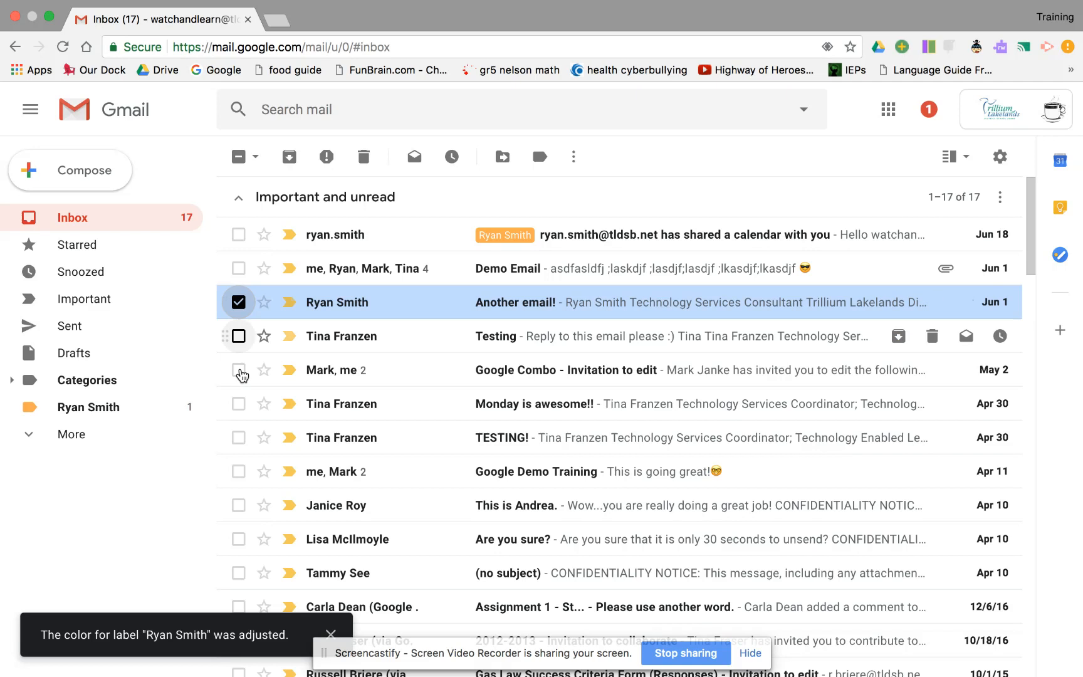
scroll(251, 519, down, 2)
scroll(252, 515, up, 2)
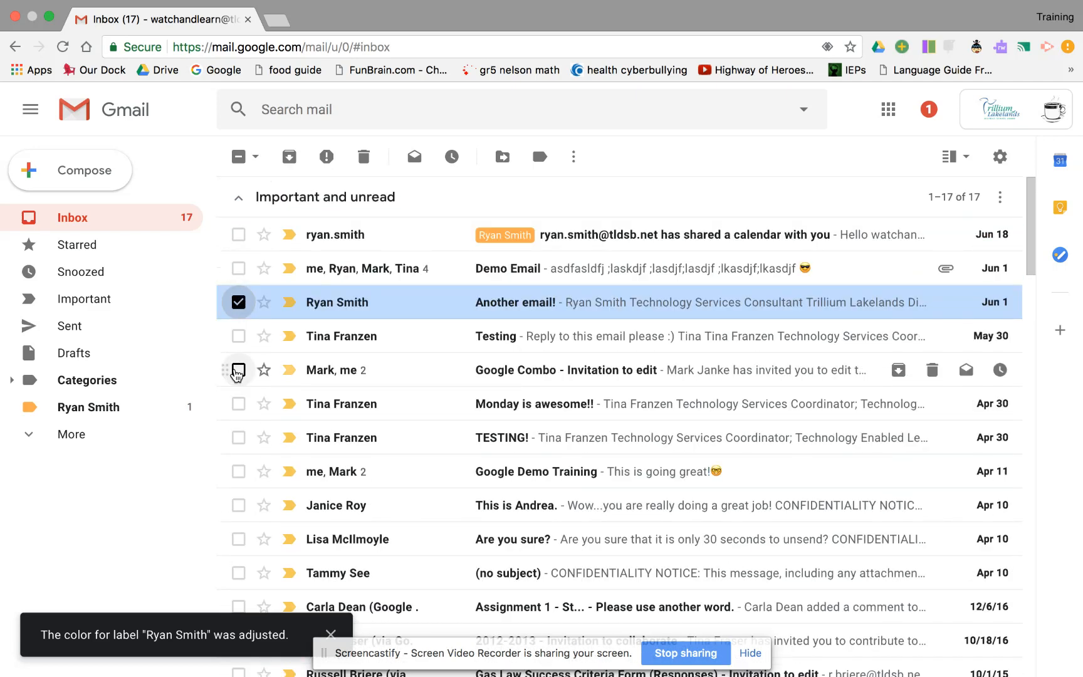
click(238, 370)
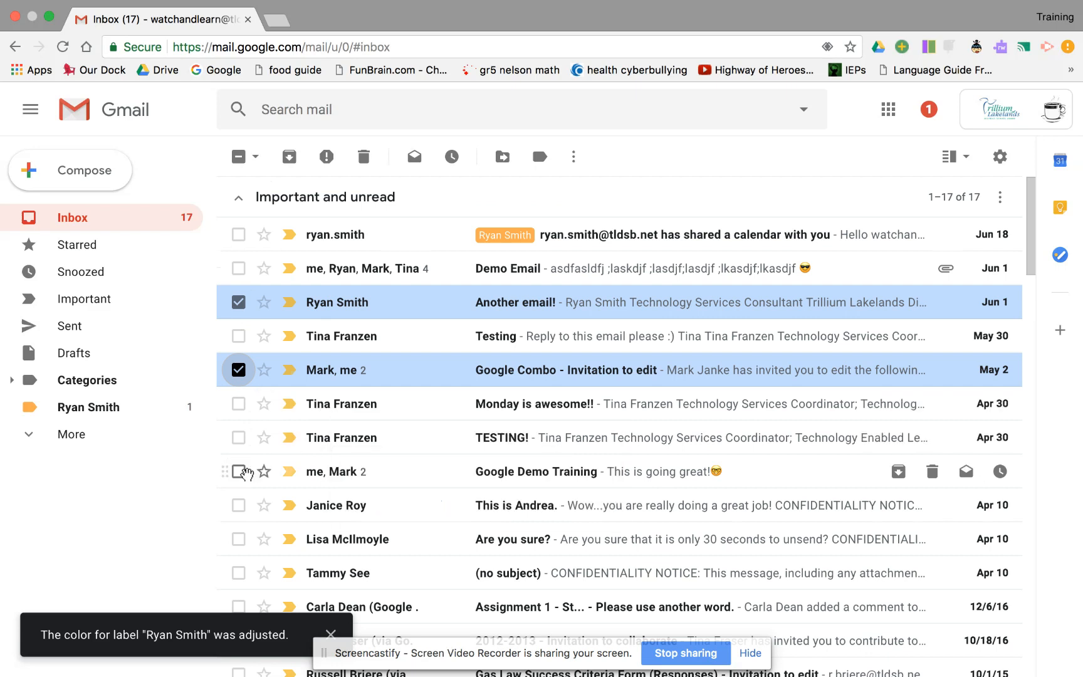
click(241, 472)
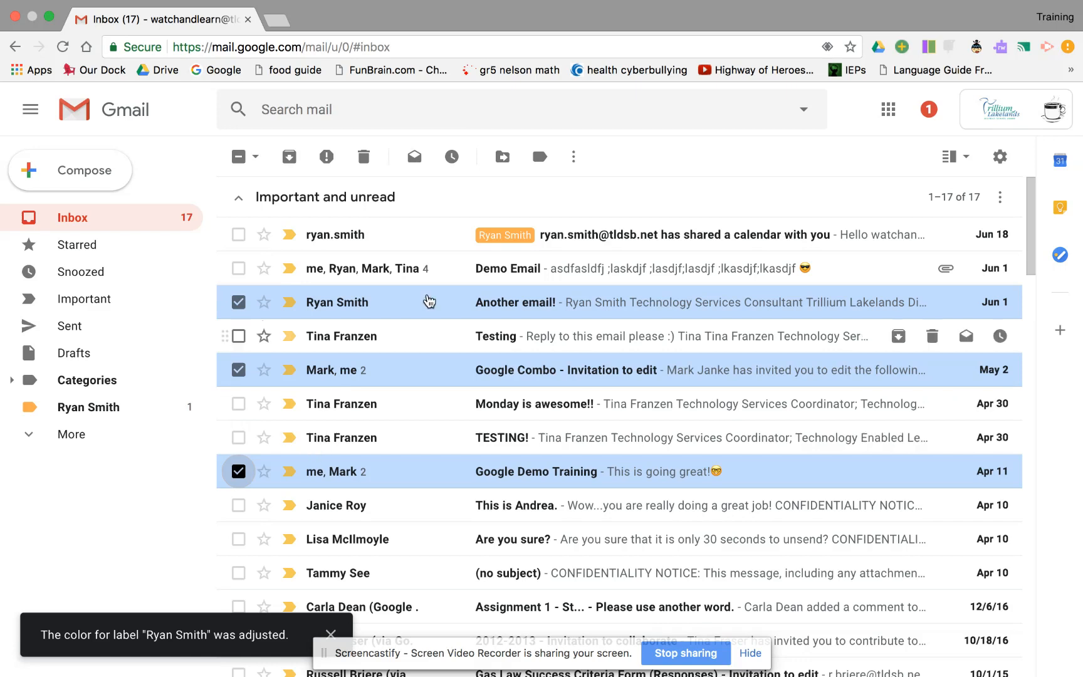
click(540, 158)
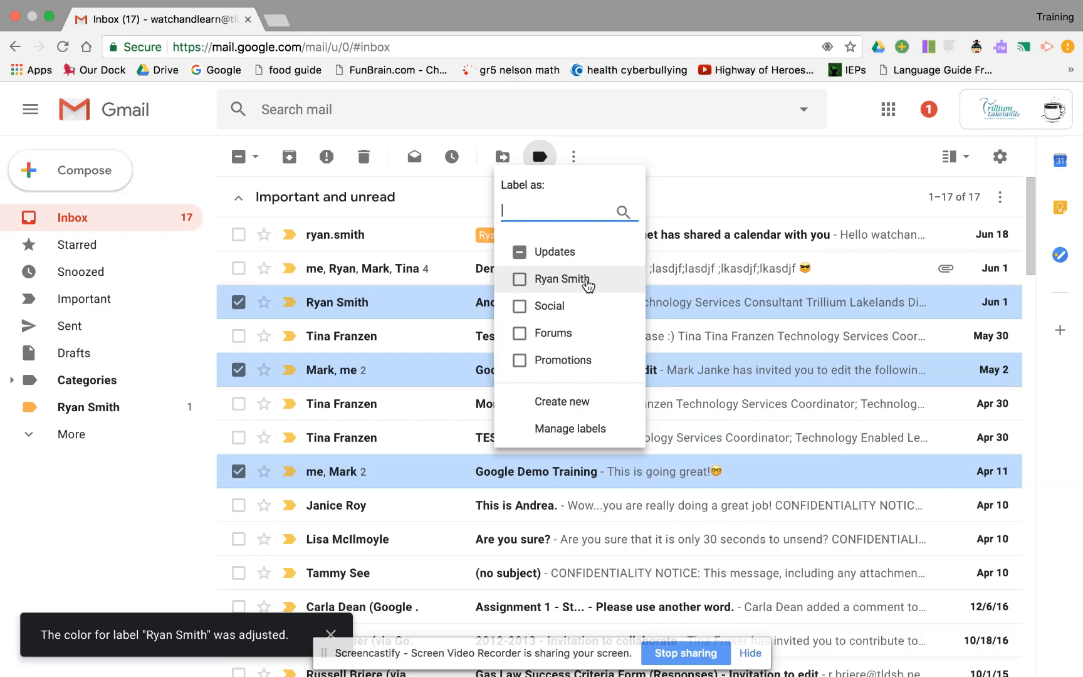
click(520, 280)
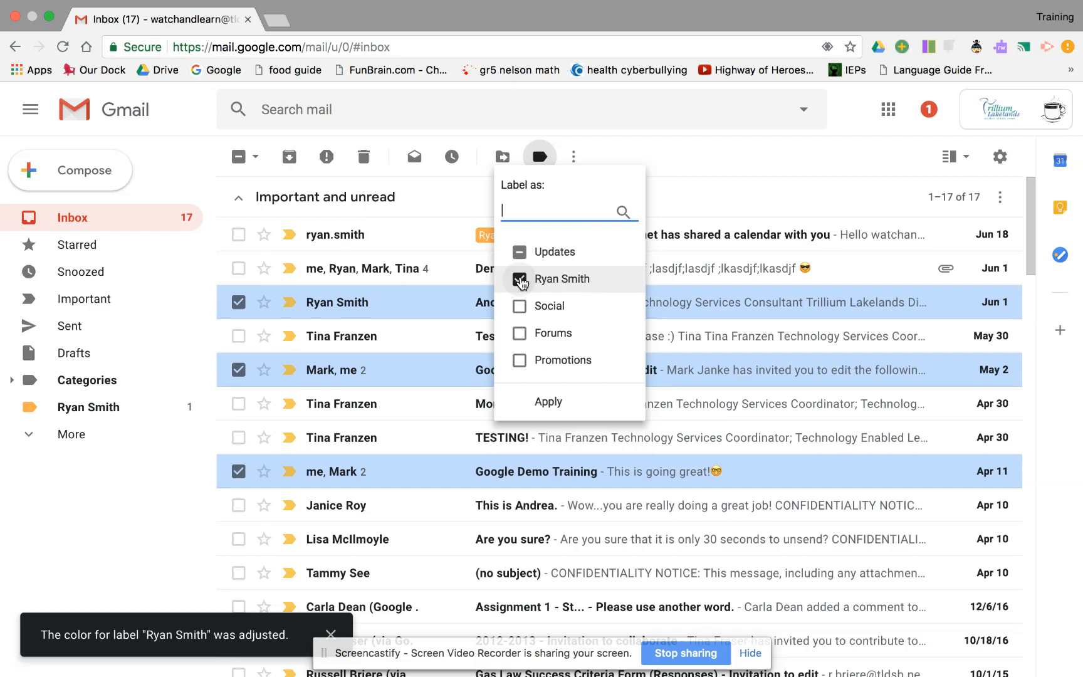
click(544, 402)
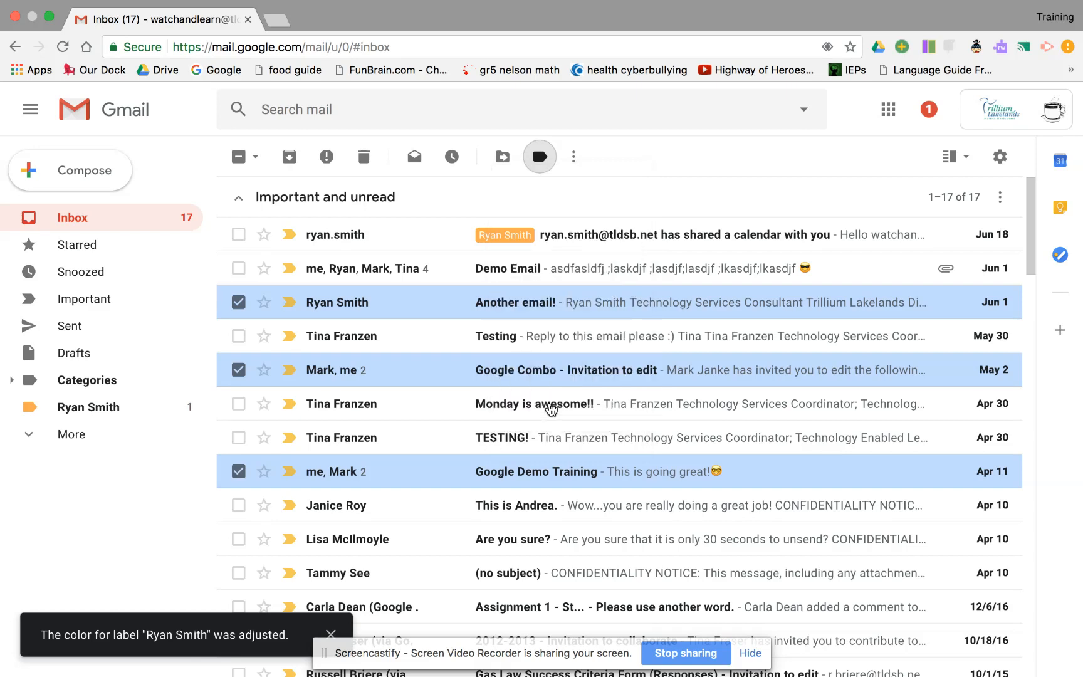
Uncheck the three newly labelled conversations
click(238, 302)
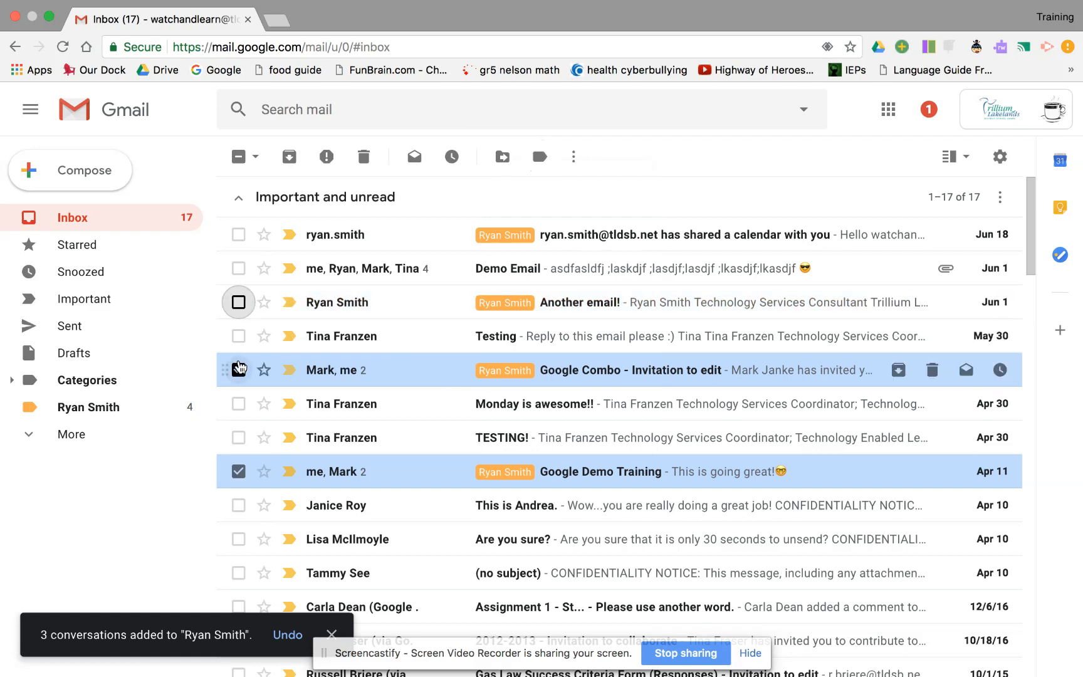
click(238, 370)
click(238, 471)
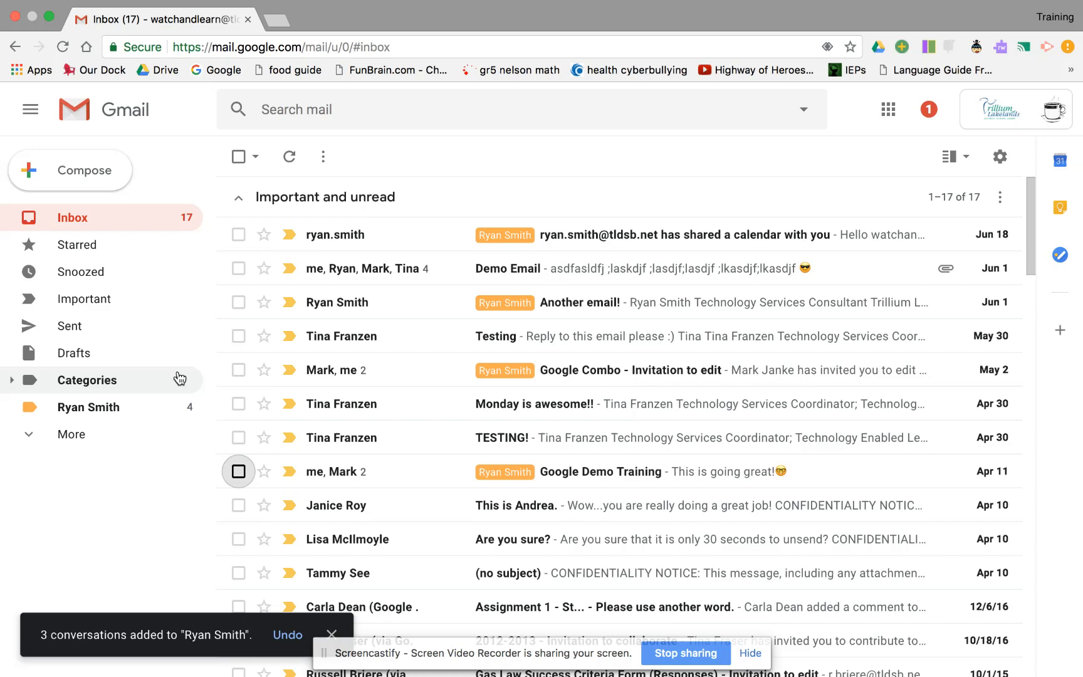
Create a new label named Work from the sidebar's More section
mouse_move(160, 415)
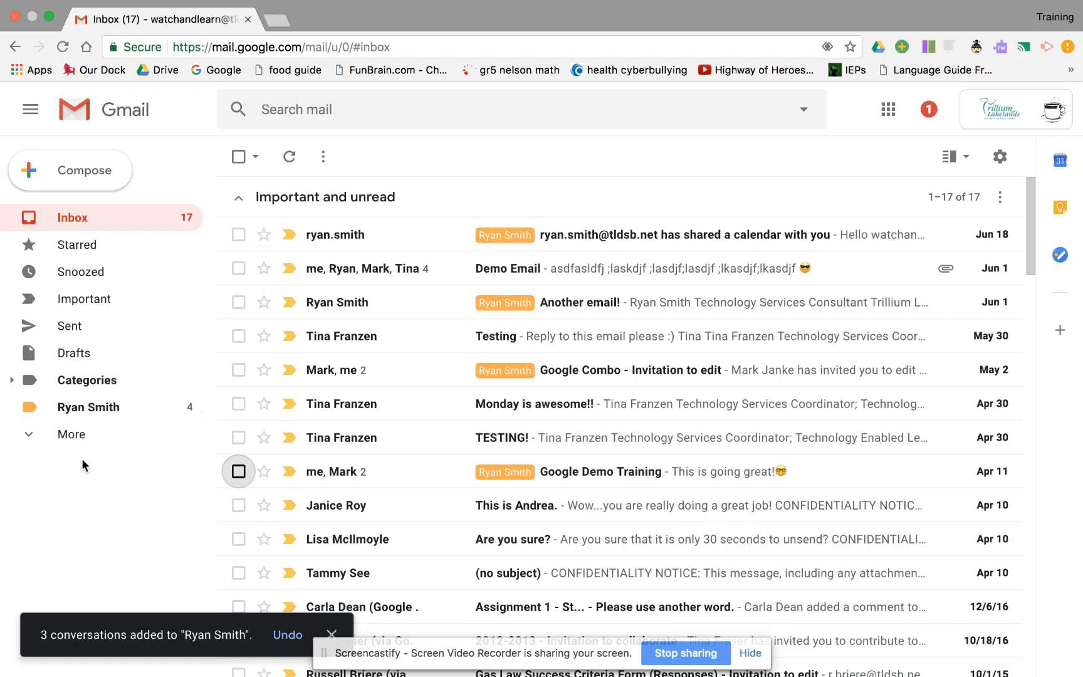
click(67, 442)
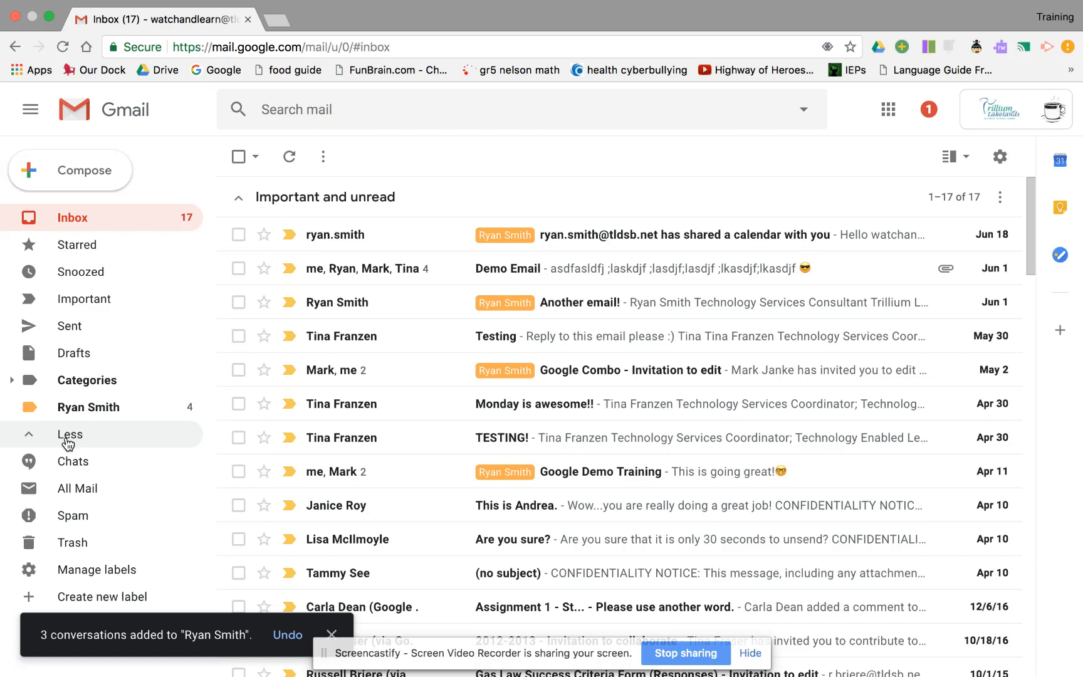
click(115, 598)
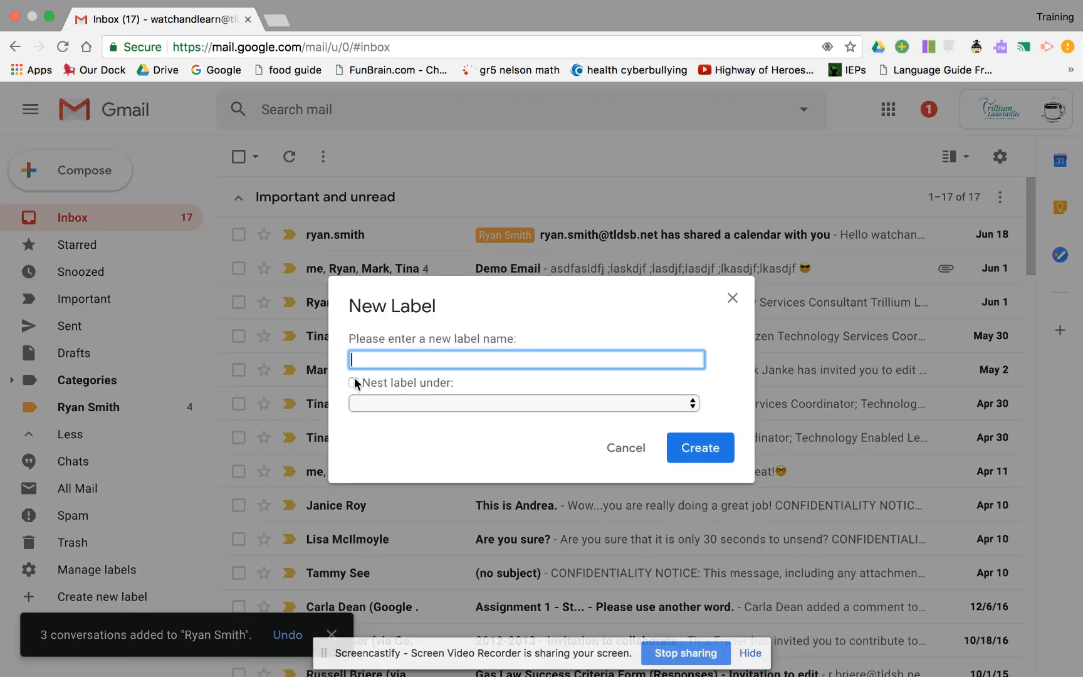
text(Work)
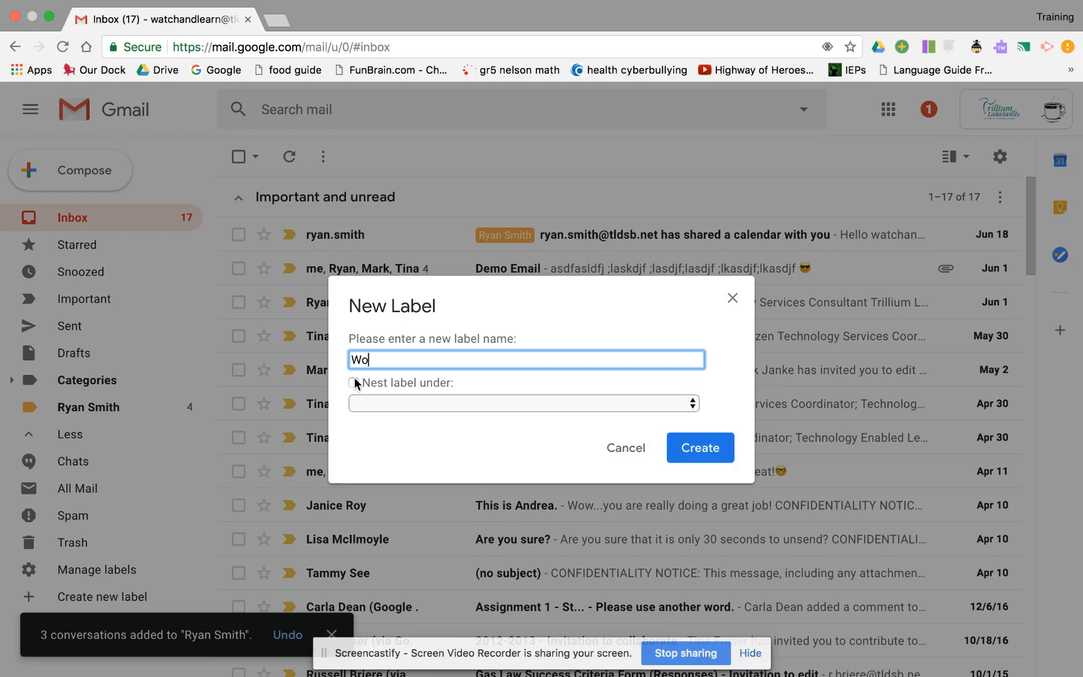
click(696, 448)
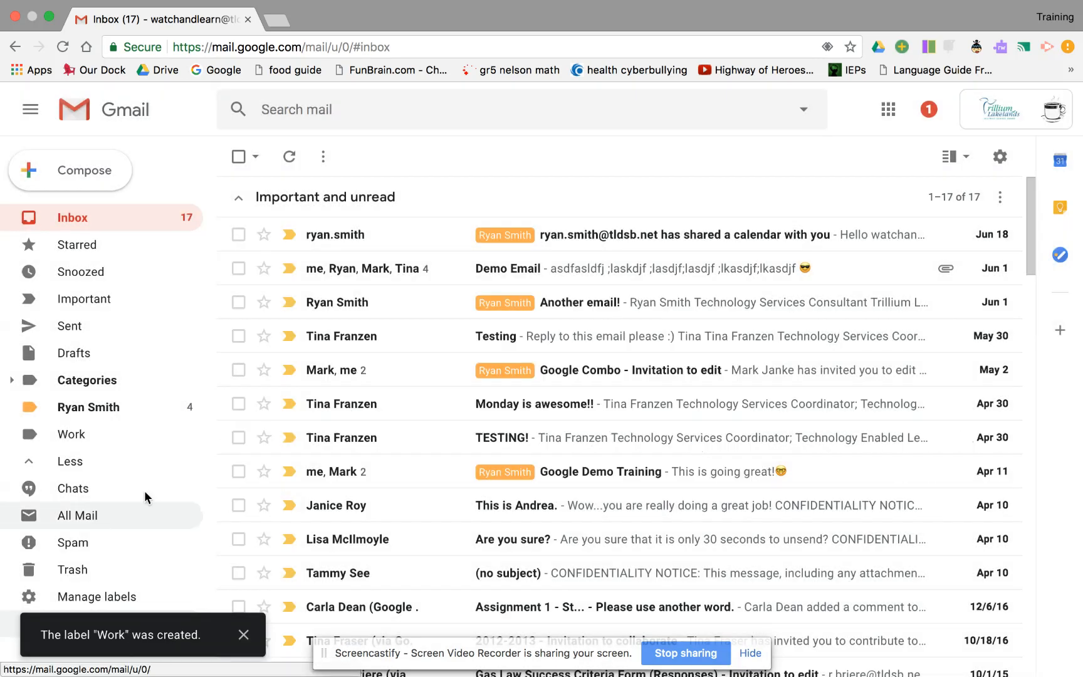
Expand the Categories and More sections in the sidebar to show all labels
click(183, 376)
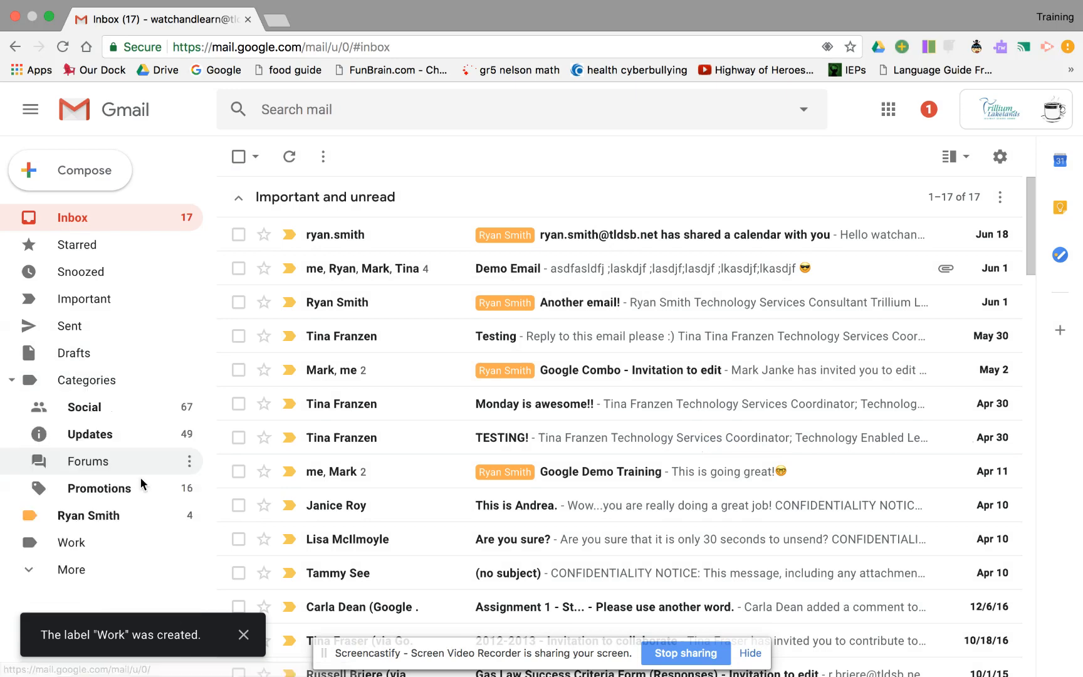
click(85, 569)
scroll(148, 524, down, 2)
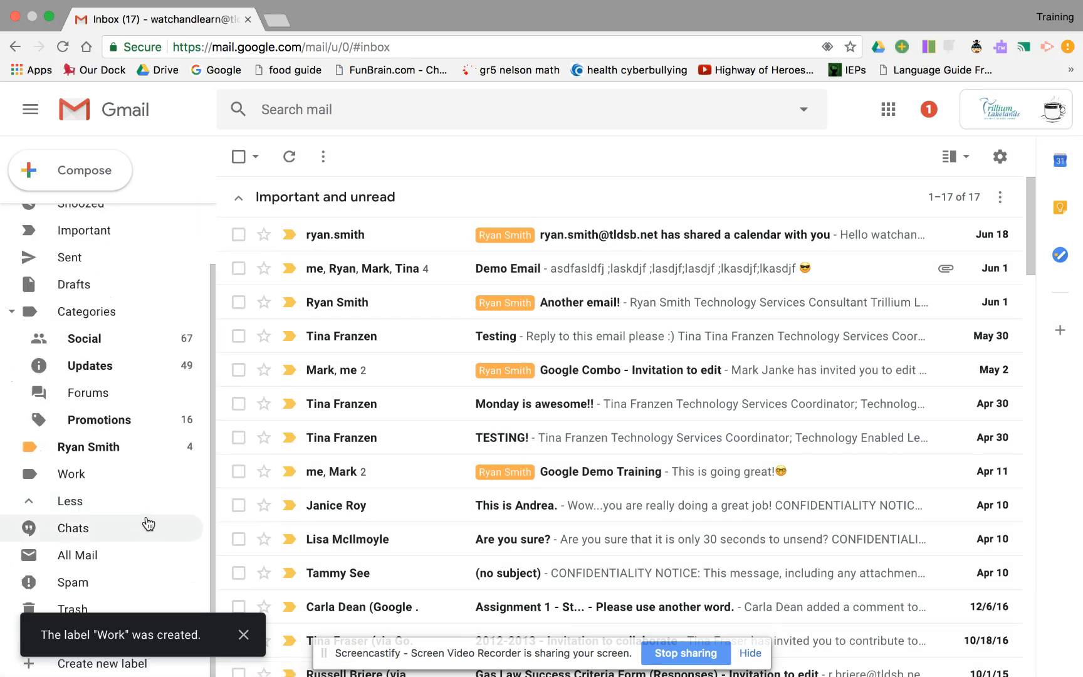
Create a third label named after the second sender
click(74, 666)
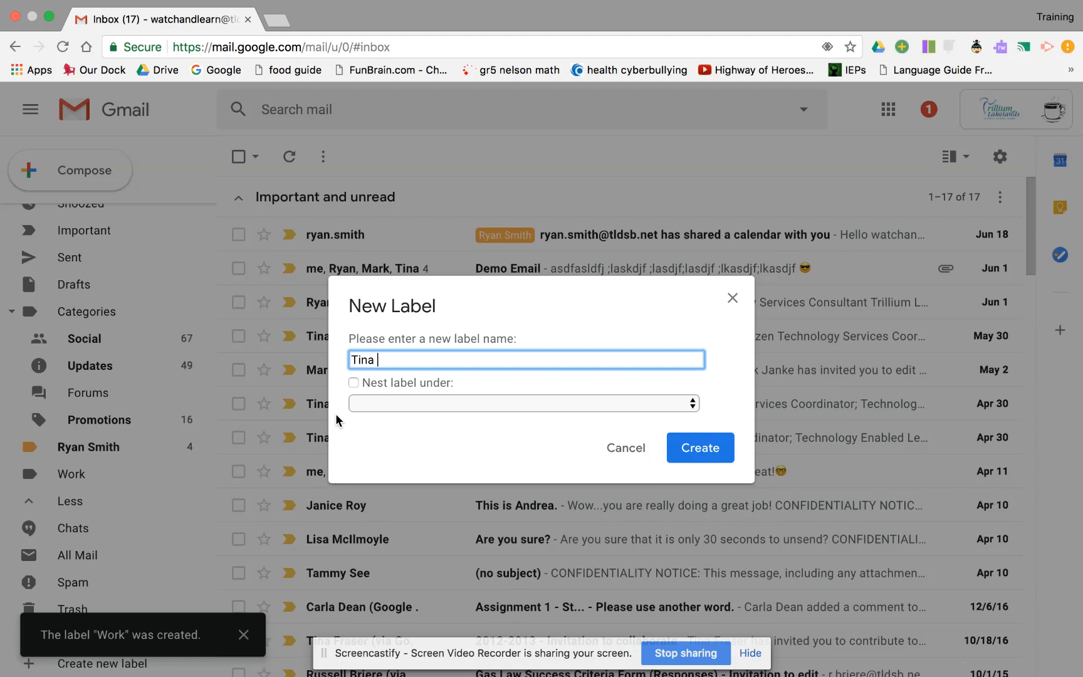
click(702, 449)
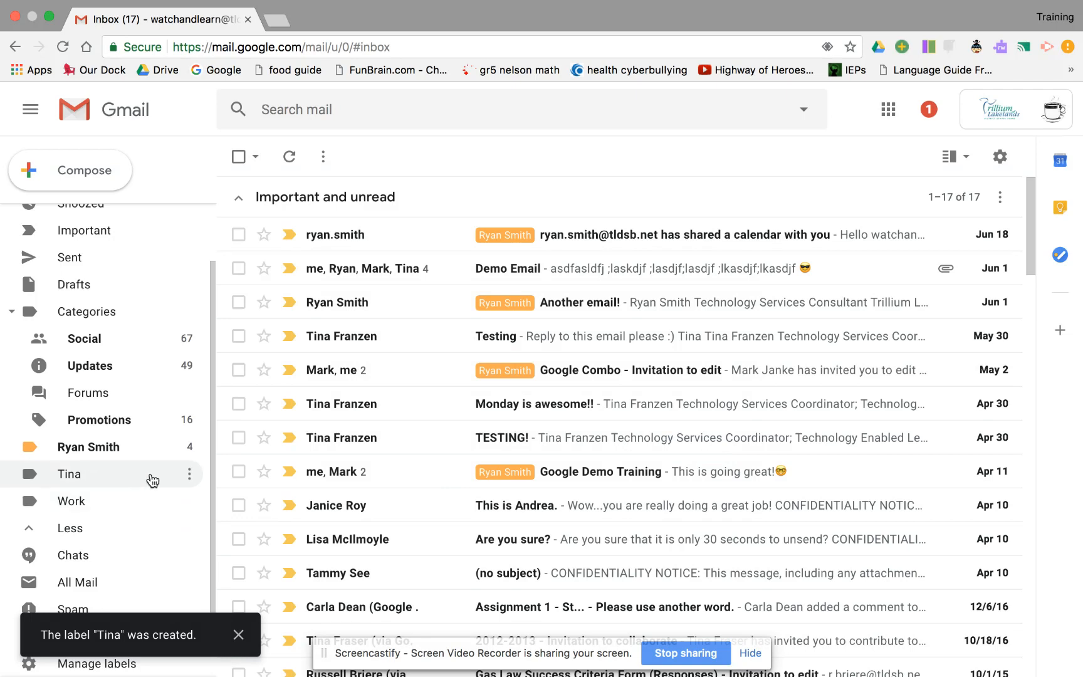
Set the second sender's label colour to green
click(189, 473)
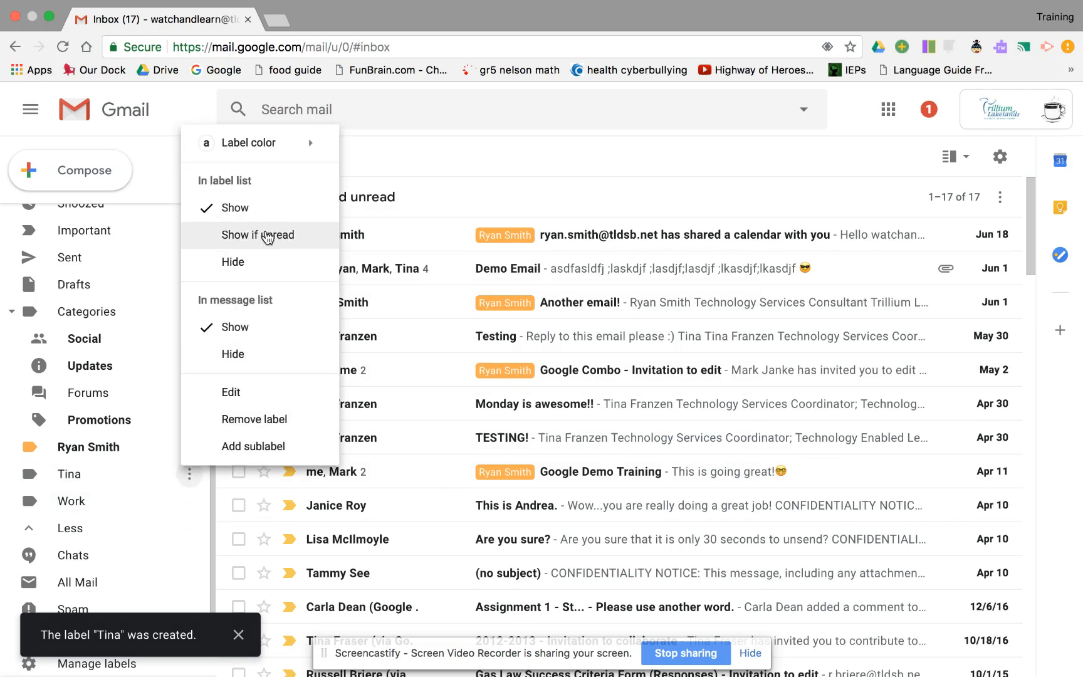
mouse_move(306, 146)
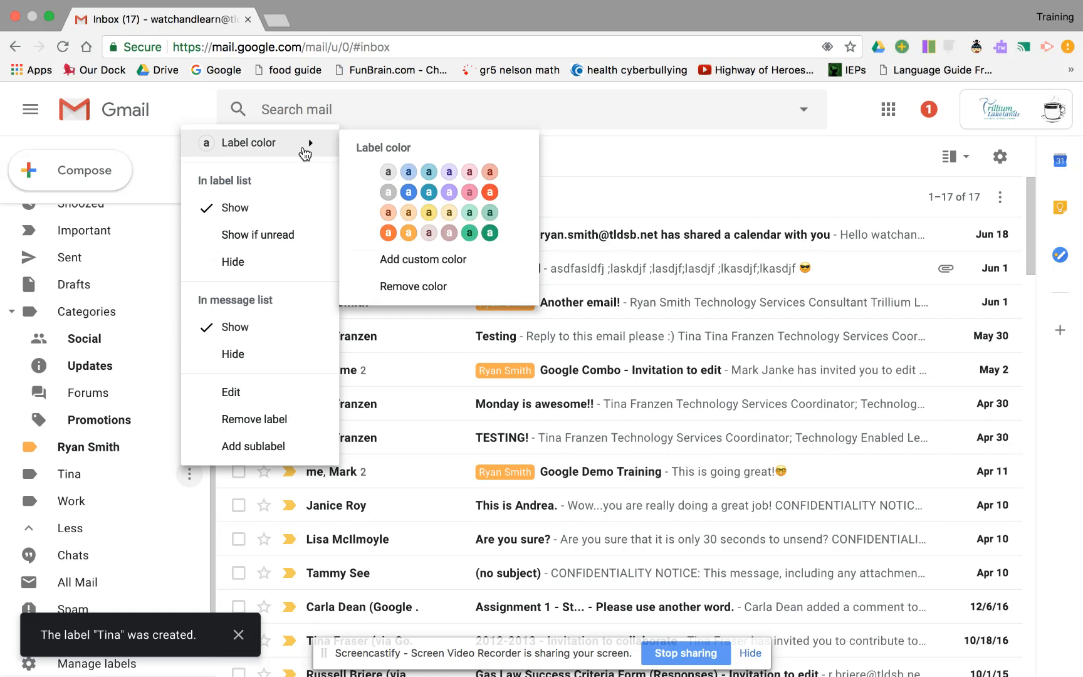
click(471, 233)
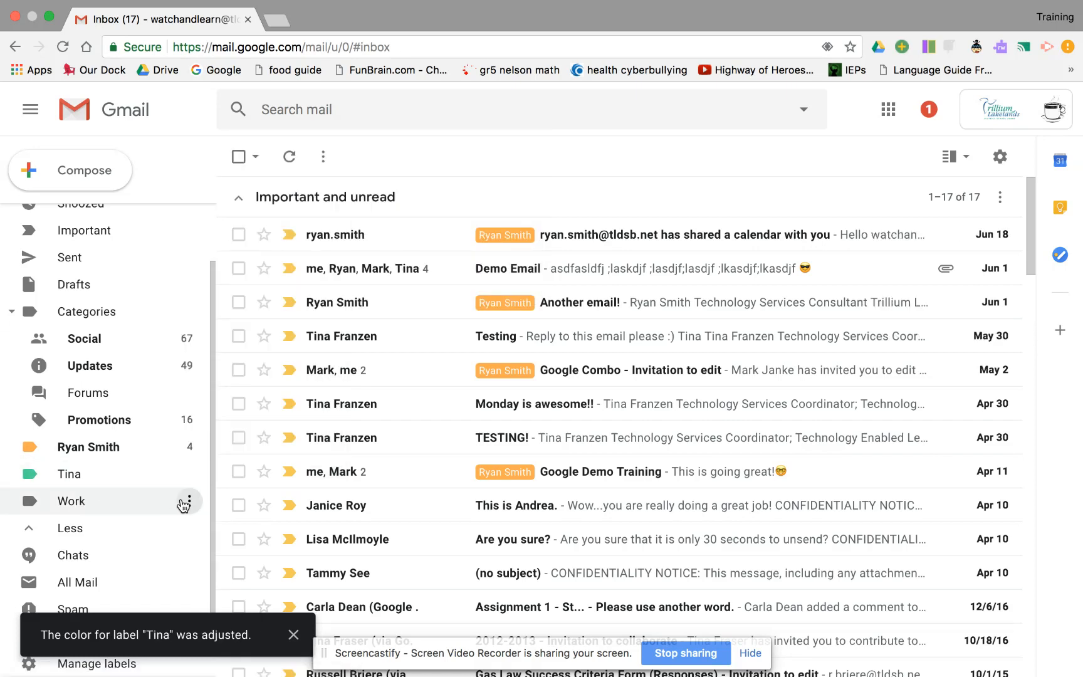
click(185, 504)
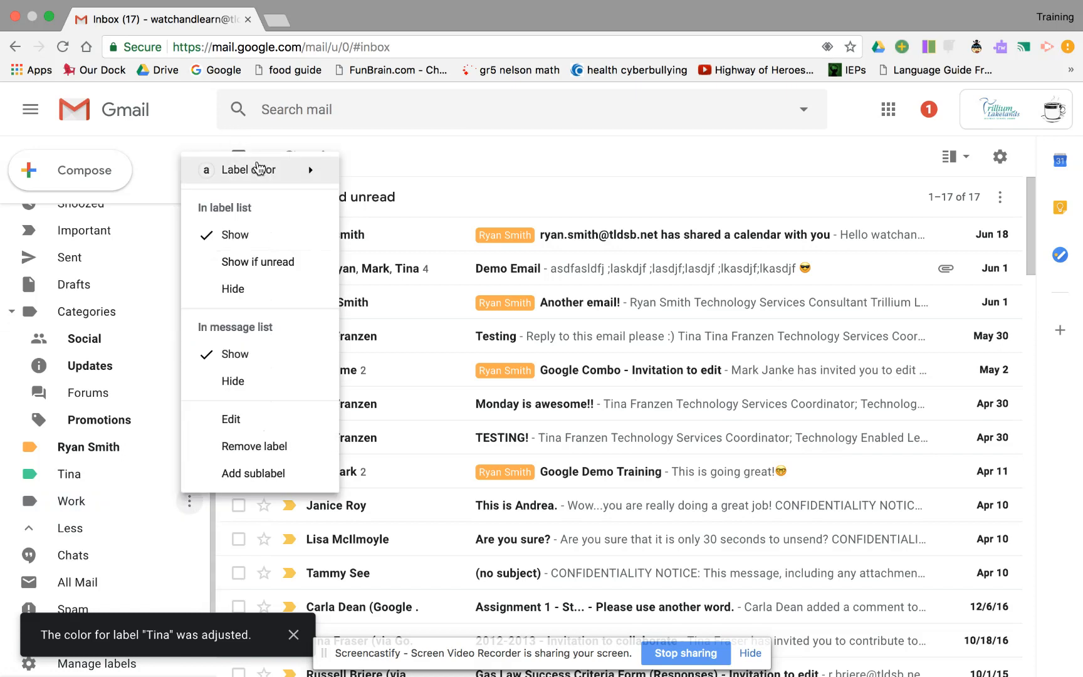
Give the Work label a custom colour: red background with white text
mouse_move(259, 167)
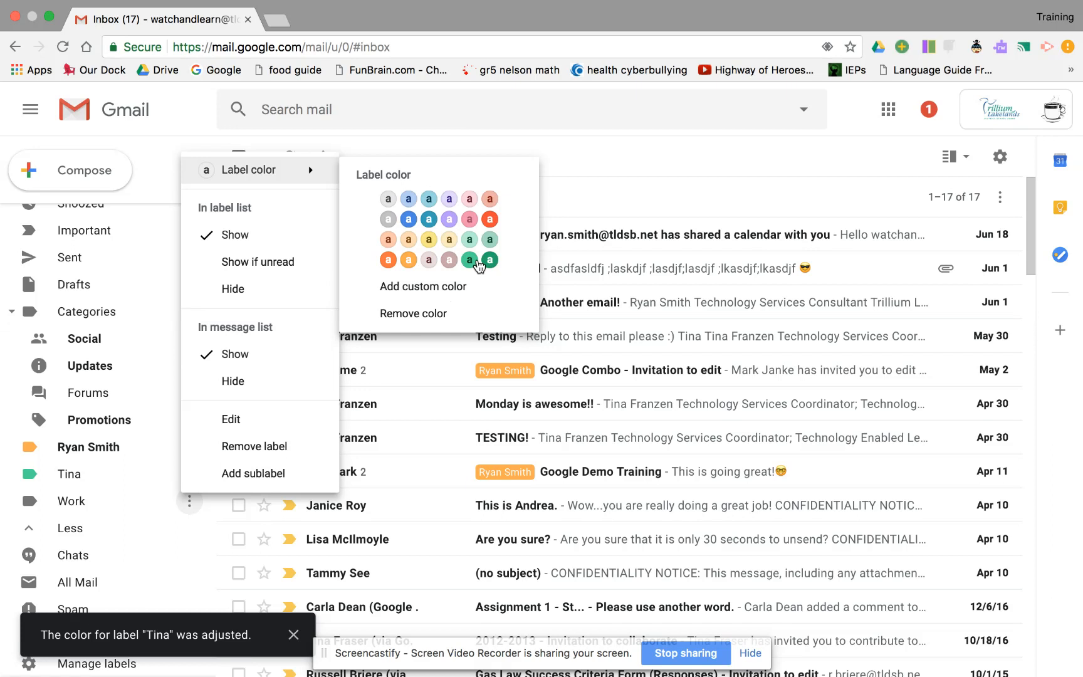
click(450, 289)
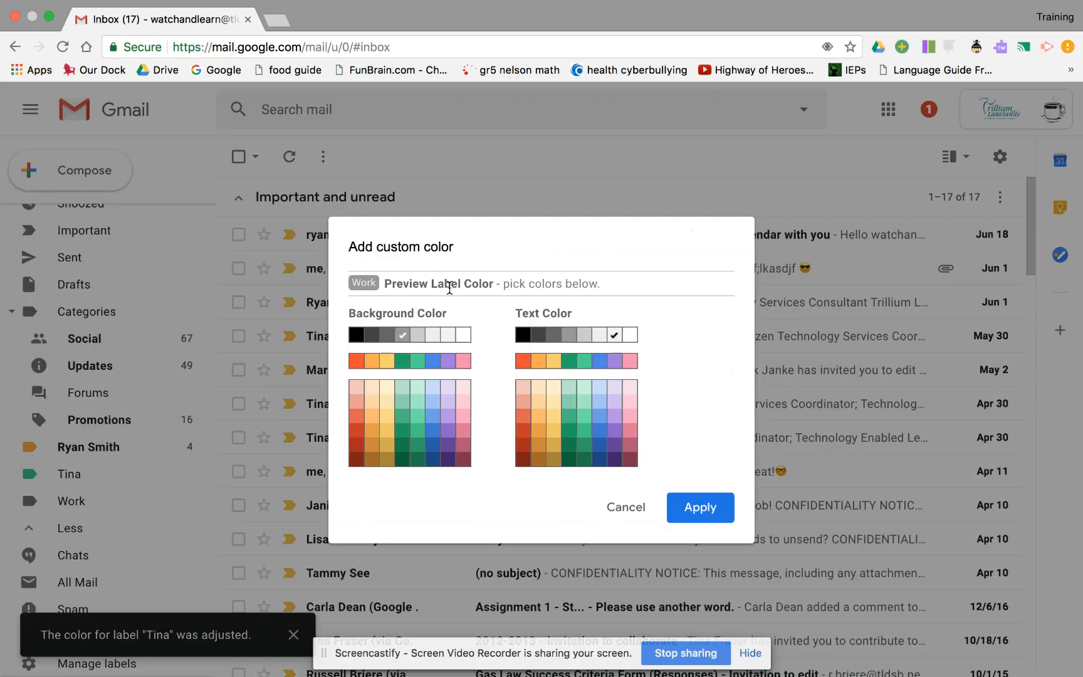
click(448, 368)
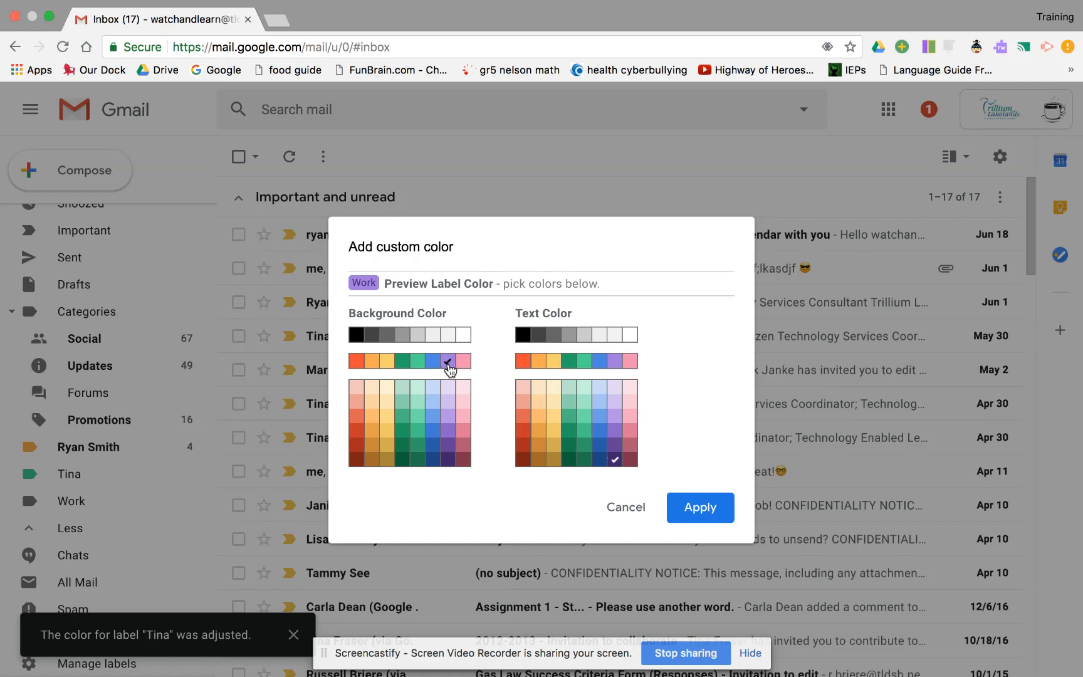
click(555, 365)
click(357, 363)
click(631, 335)
click(704, 518)
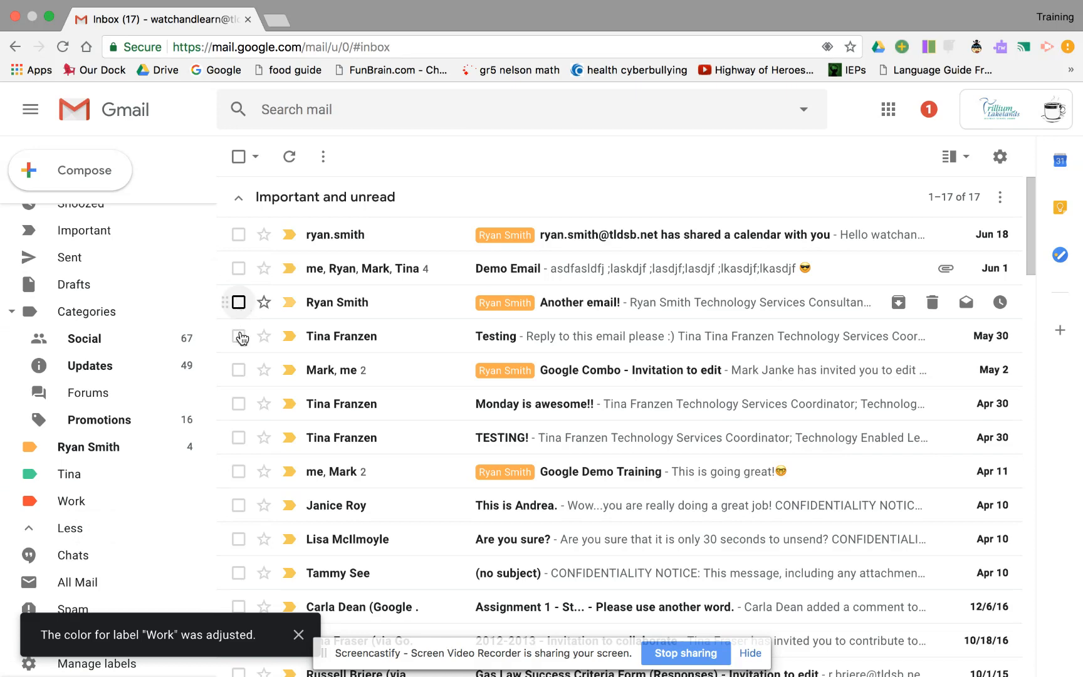
Apply the red Work label to Google Combo, Monday is awesome!! and TESTING!
click(238, 371)
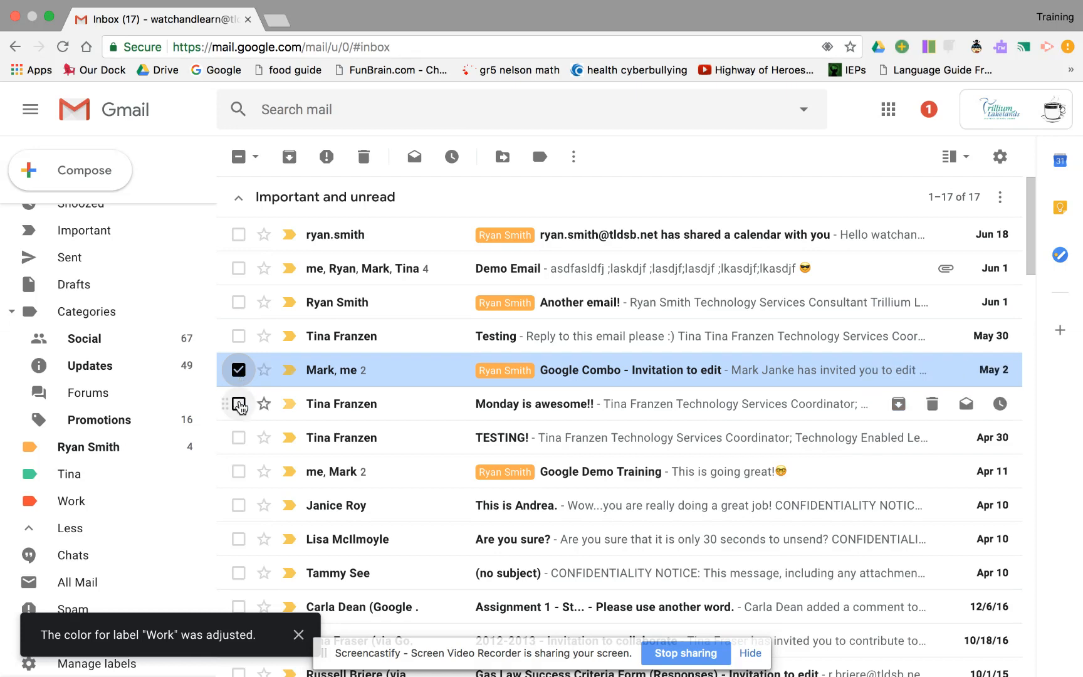
click(238, 404)
click(239, 437)
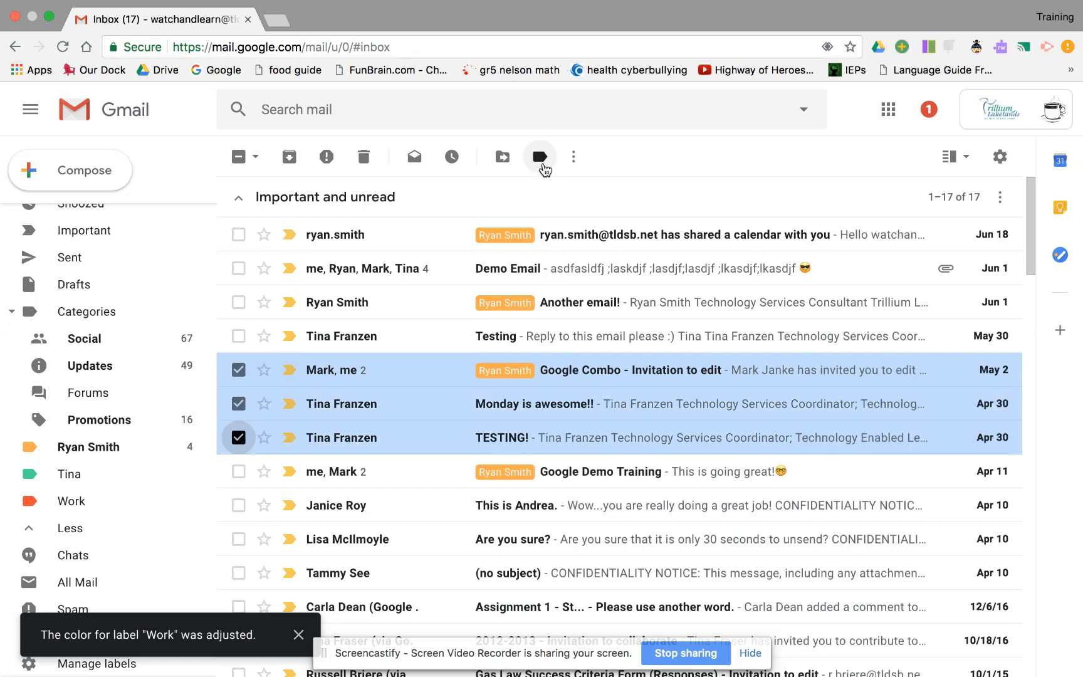
click(541, 158)
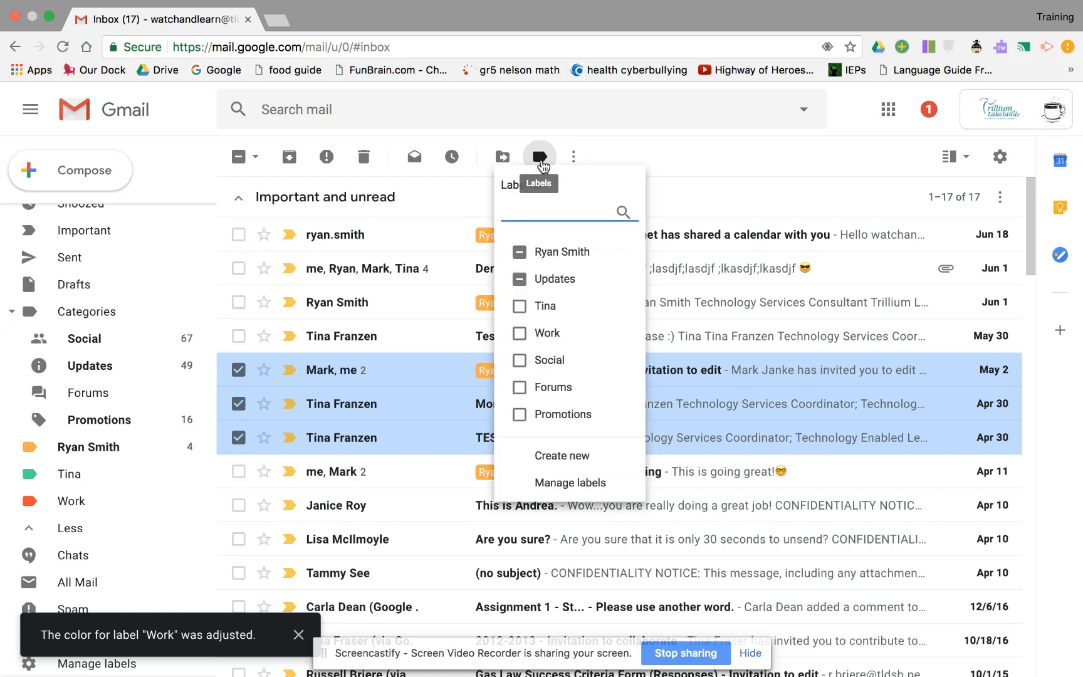
click(550, 333)
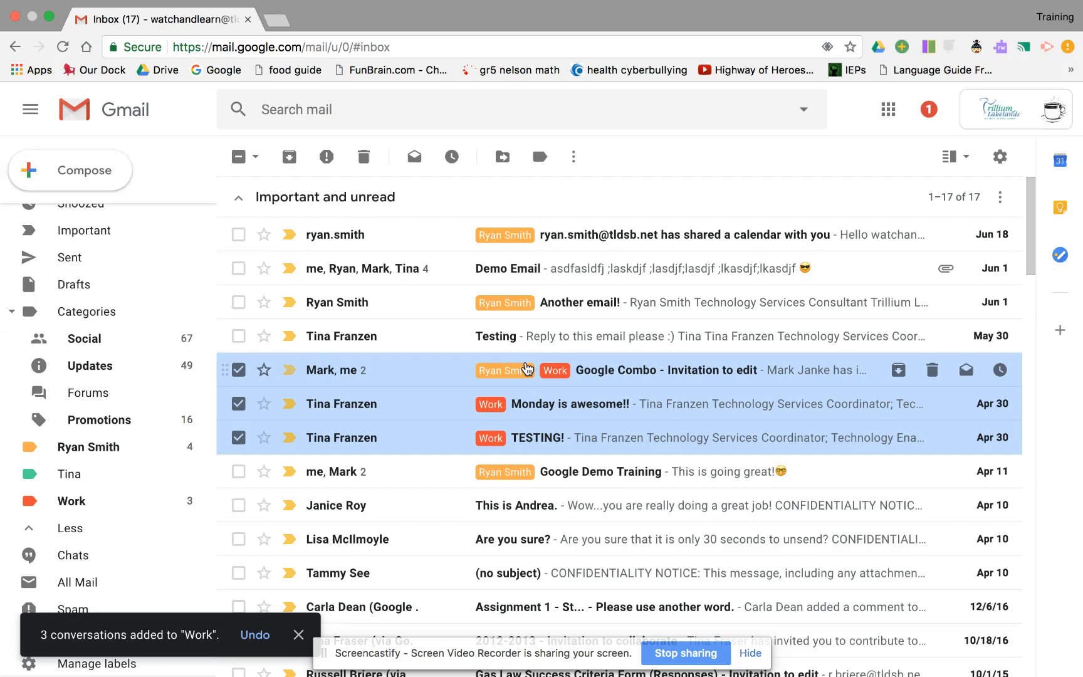
click(238, 370)
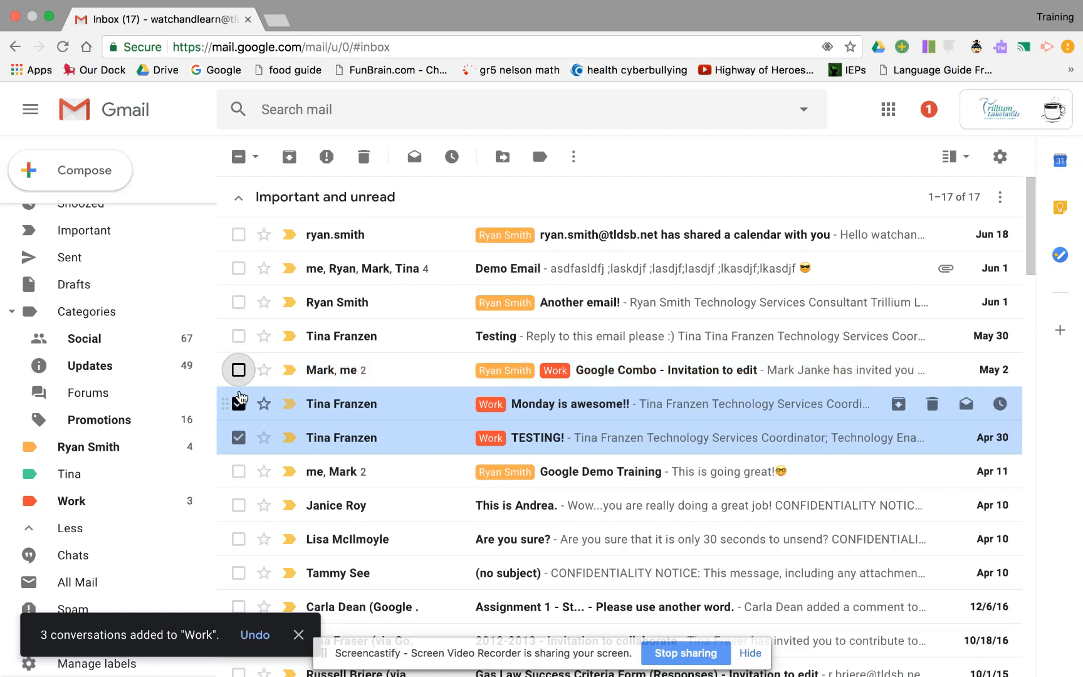
Apply the green second-sender label to Demo Email, Testing, Monday is awesome!! and TESTING!
click(239, 403)
click(238, 437)
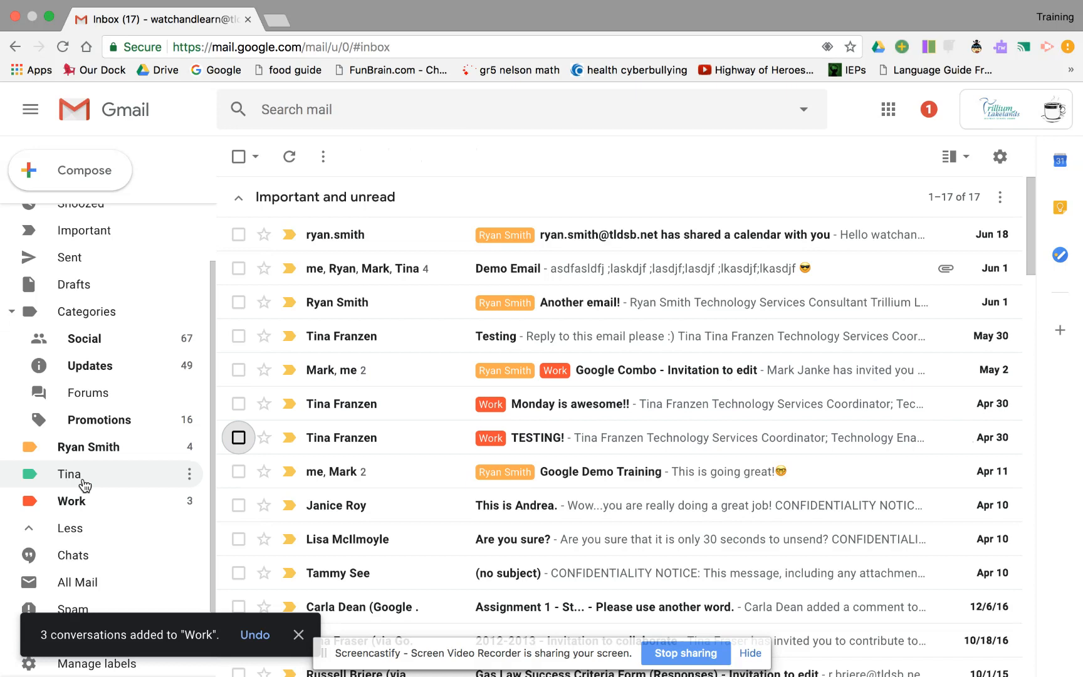
click(238, 336)
click(239, 404)
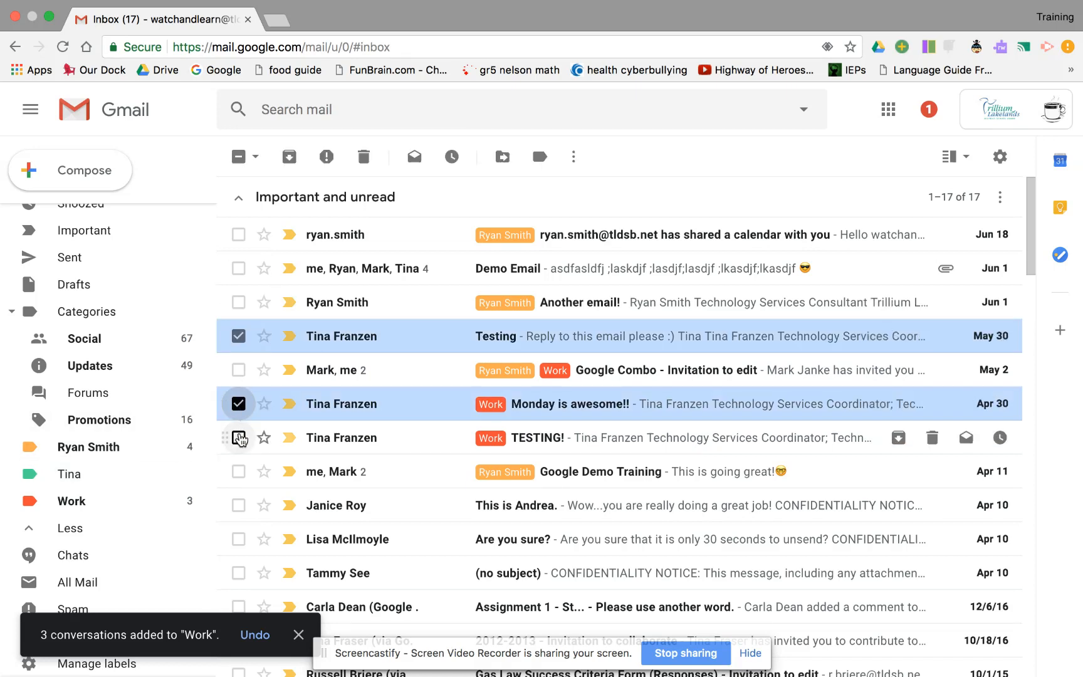
click(239, 437)
click(239, 269)
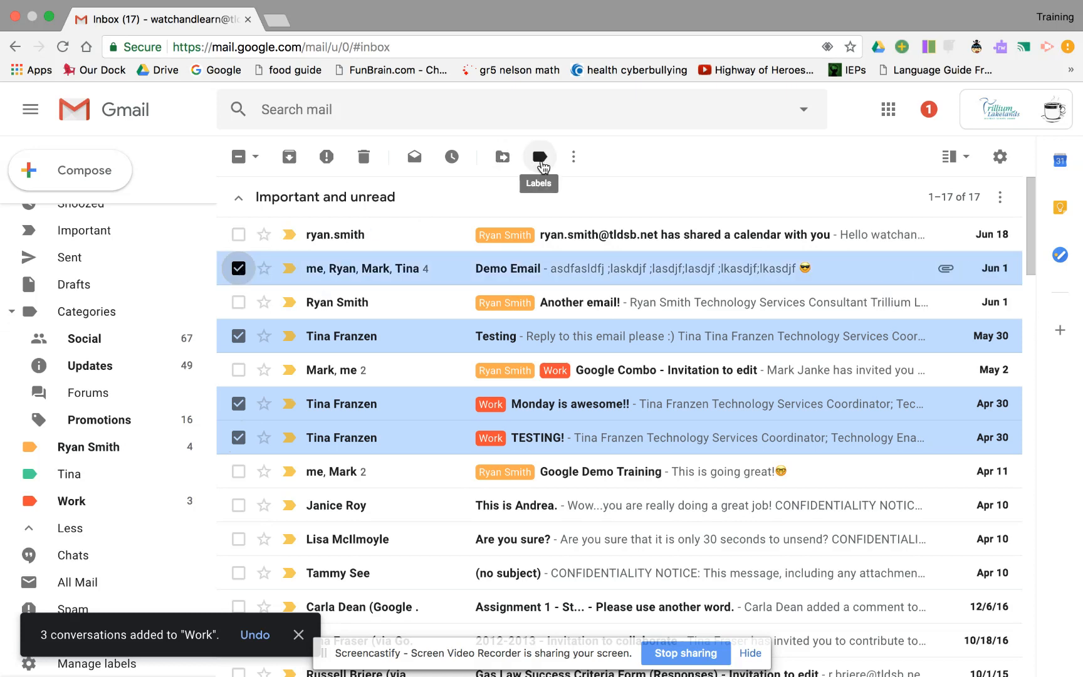
click(540, 158)
click(548, 307)
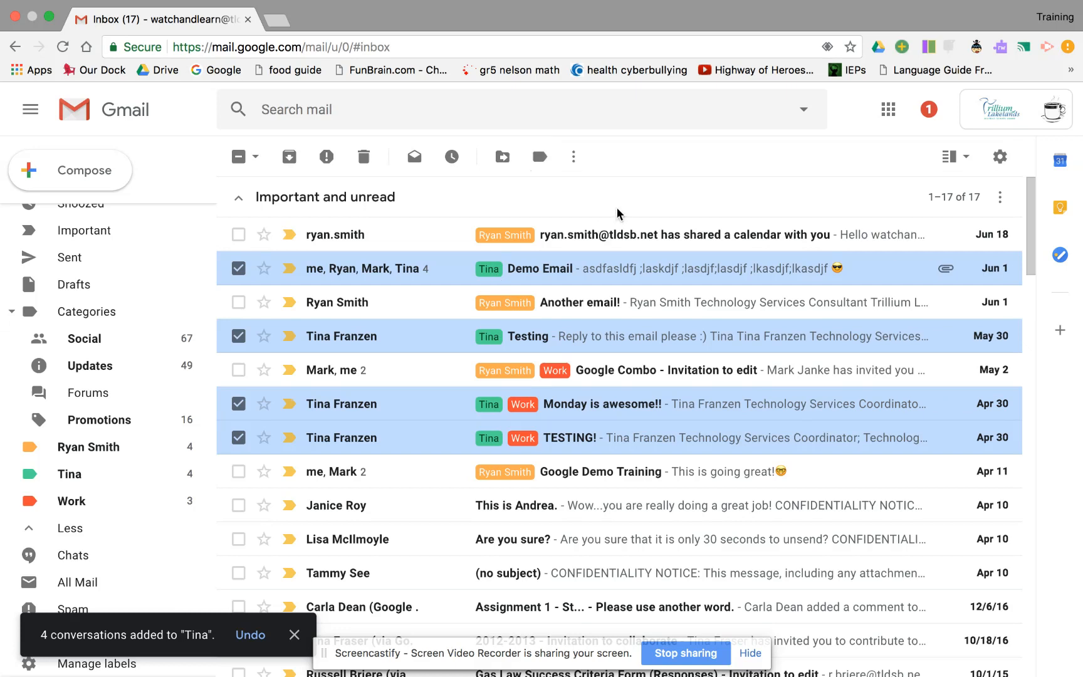
Uncheck the four newly labelled conversations
click(240, 269)
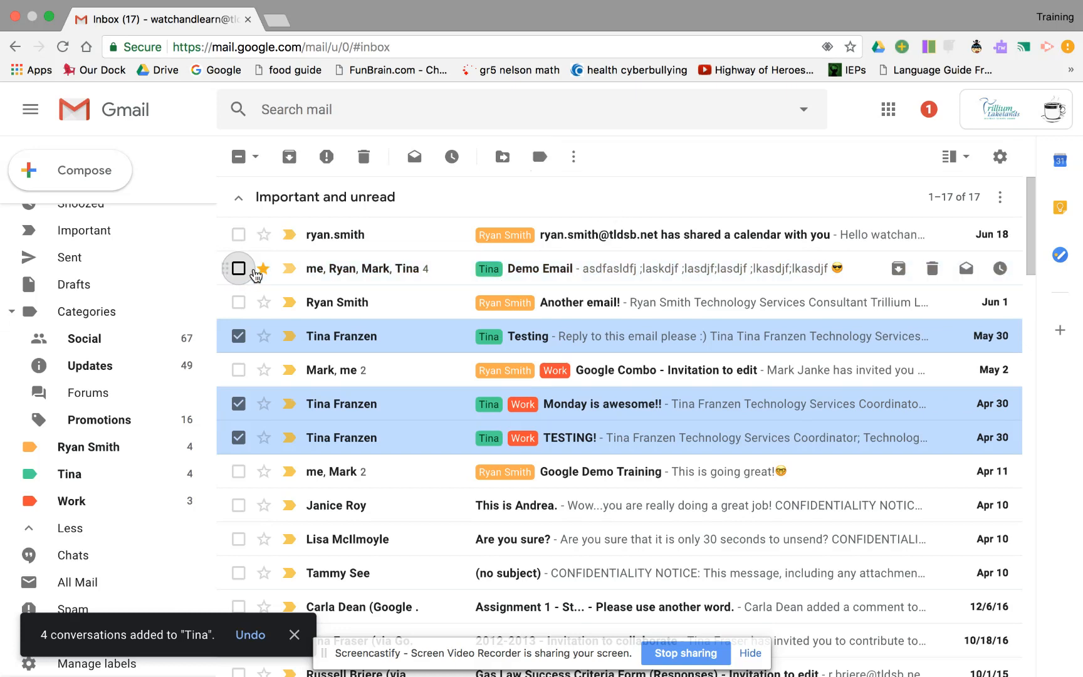
click(238, 336)
click(238, 404)
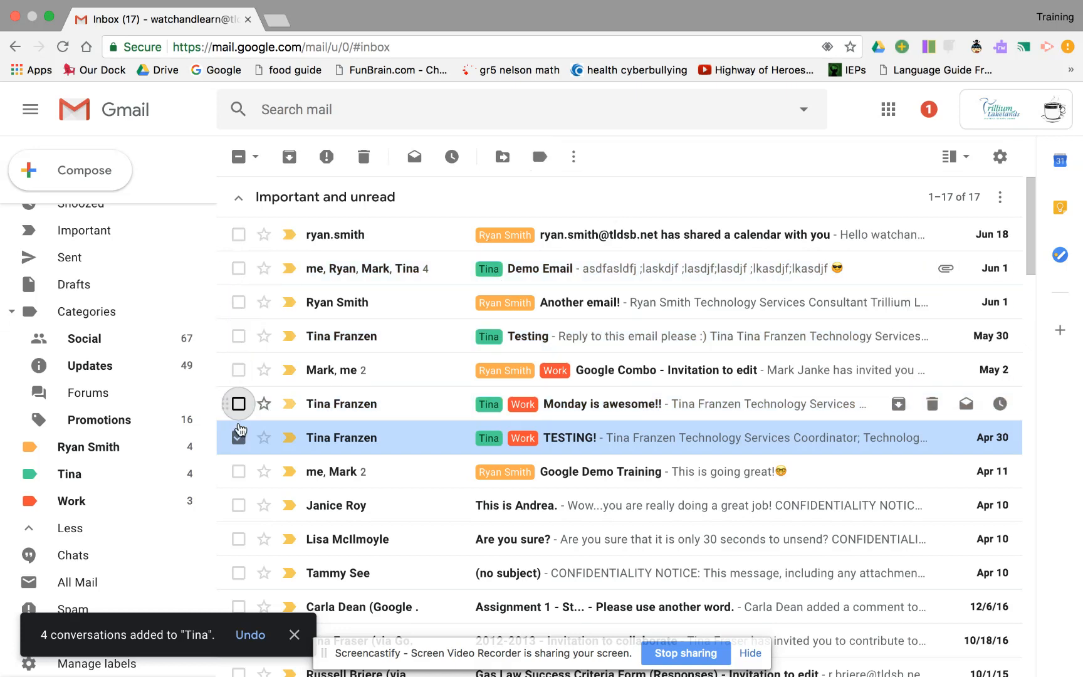
click(238, 437)
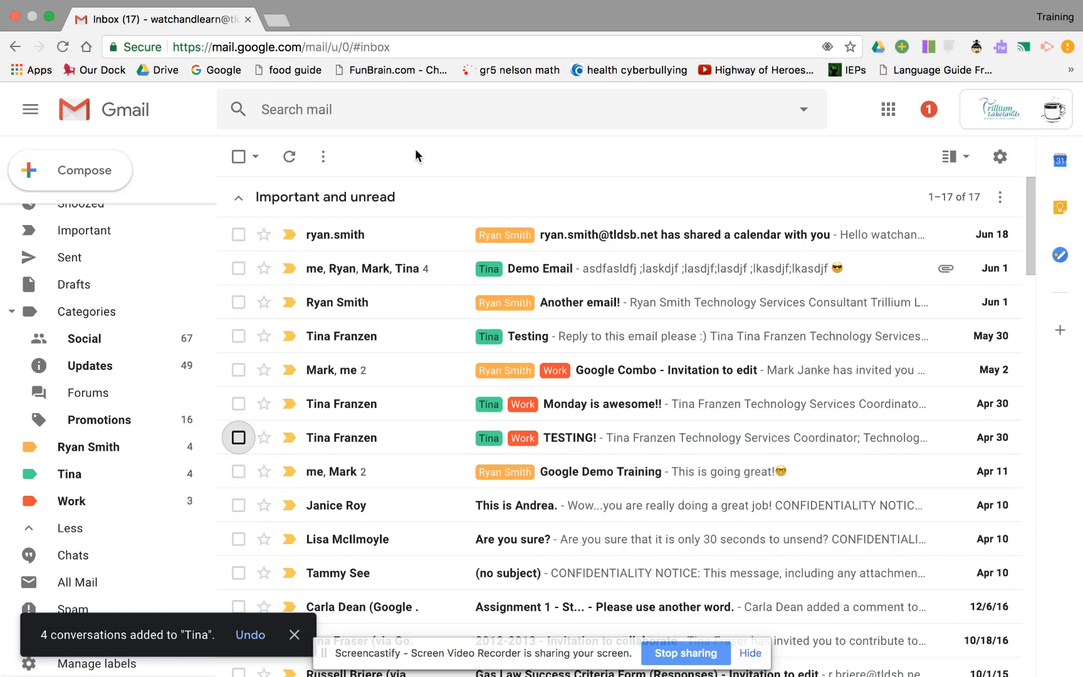
Show the green second-sender label's conversations, then the three Work-labelled conversations
click(74, 476)
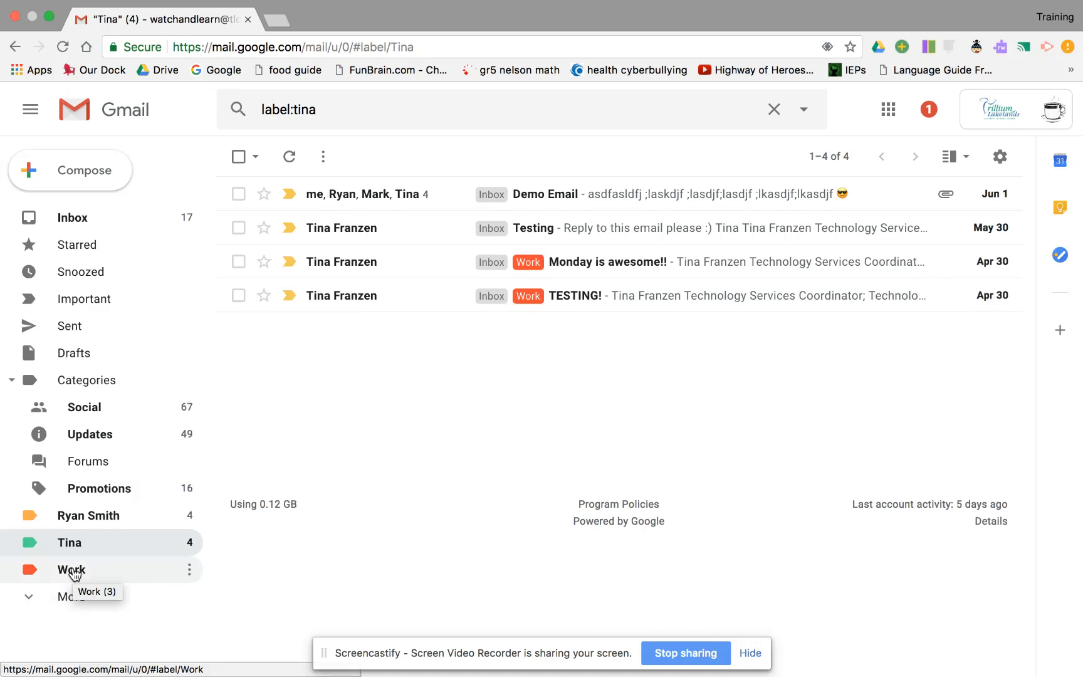
click(72, 570)
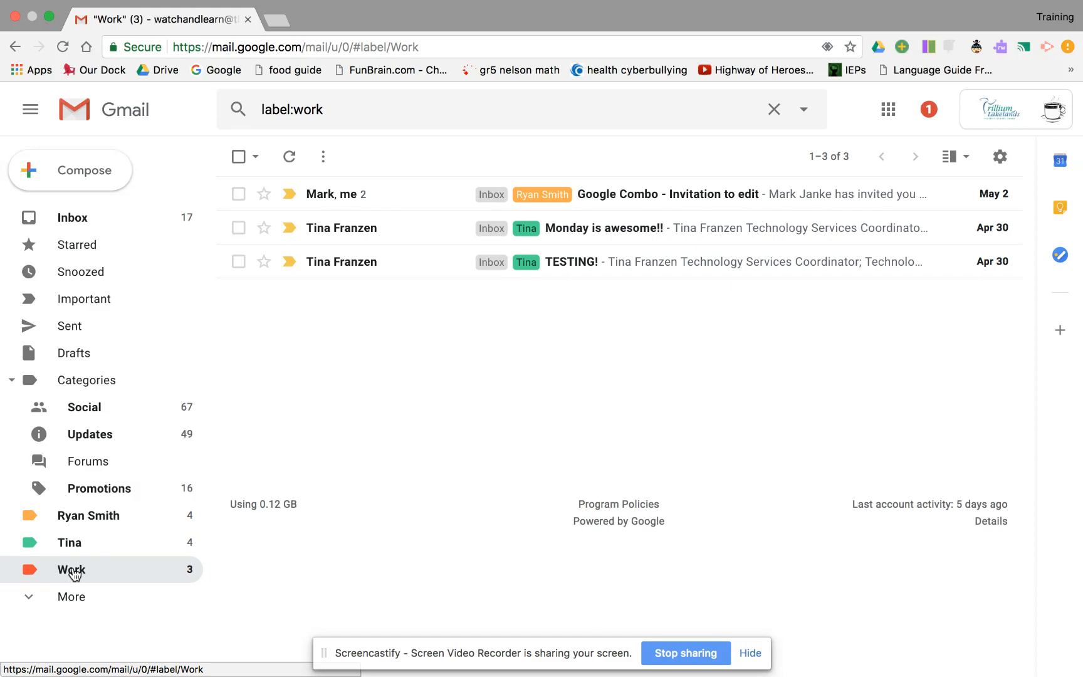